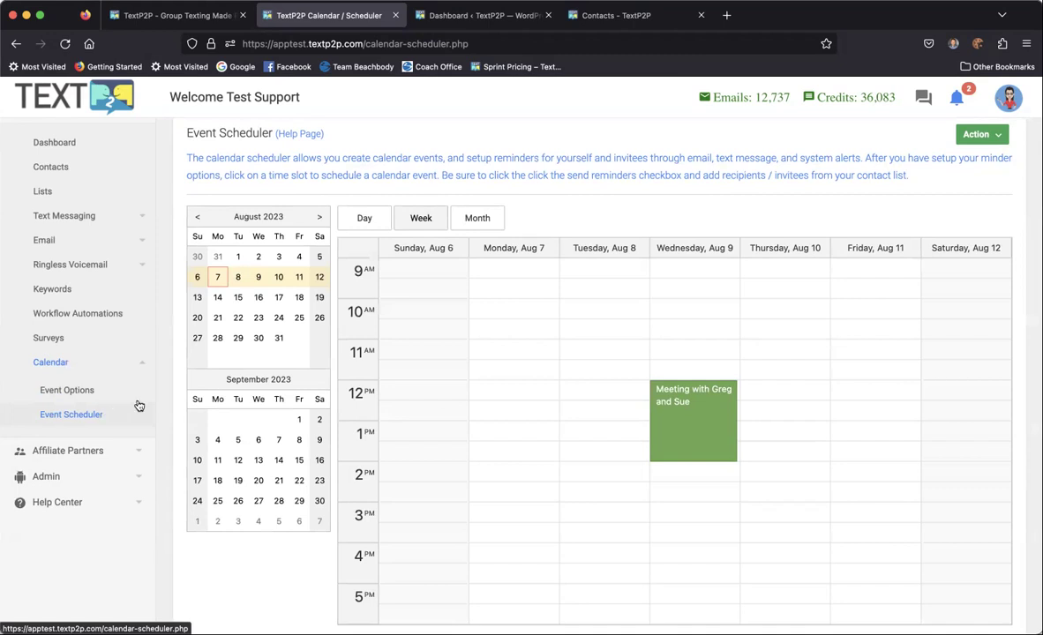
Step: Browse the calendar's weeks of August 13 and July 30, try the Month and Day views, and return to the week of August 6
scroll(464, 414, down, 1)
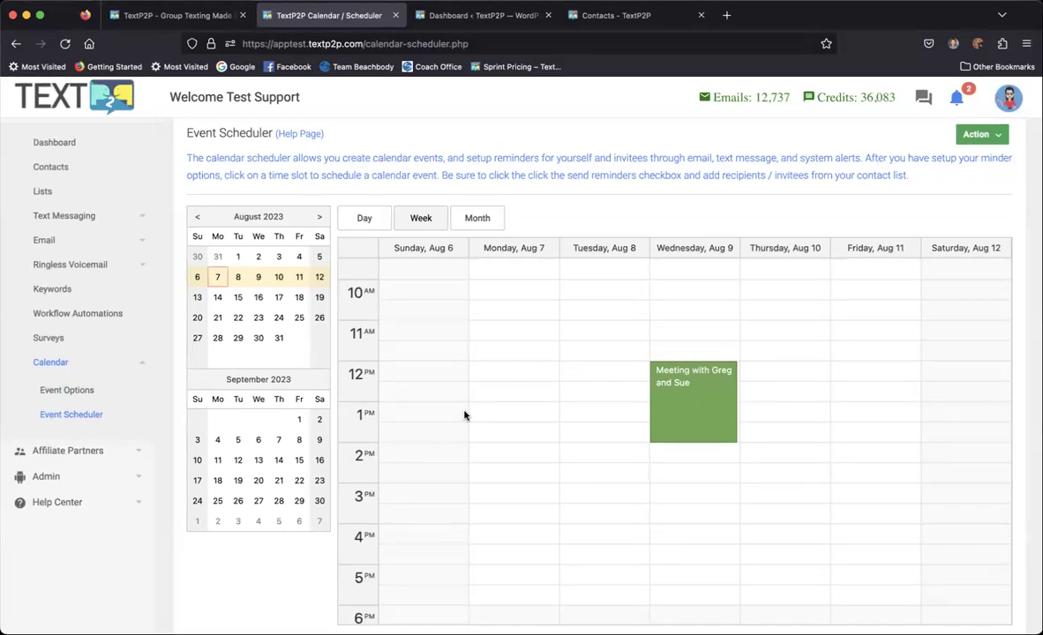
click(259, 298)
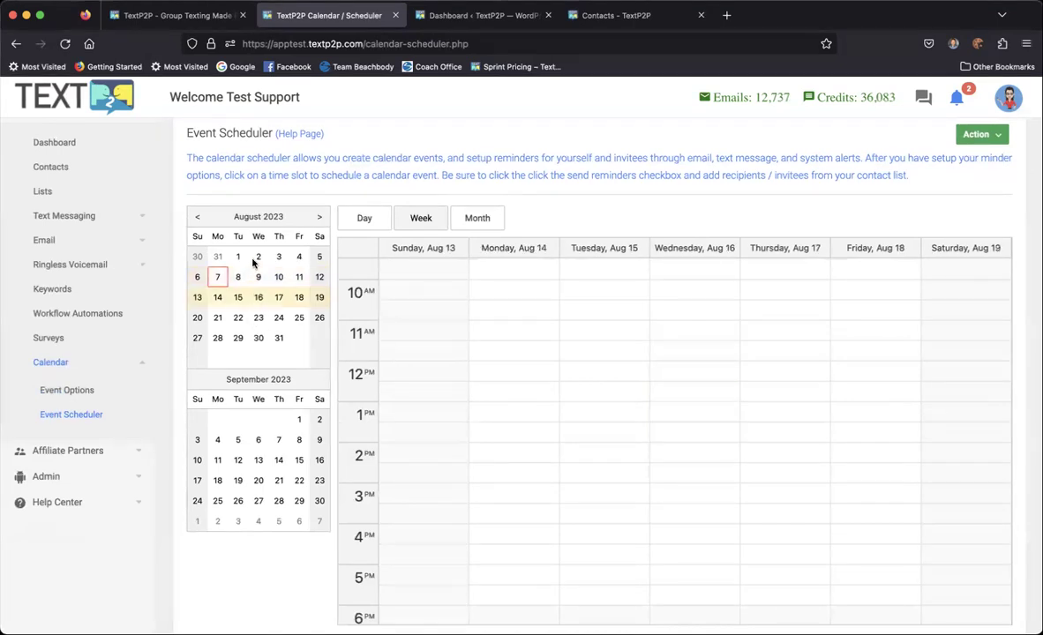
click(254, 258)
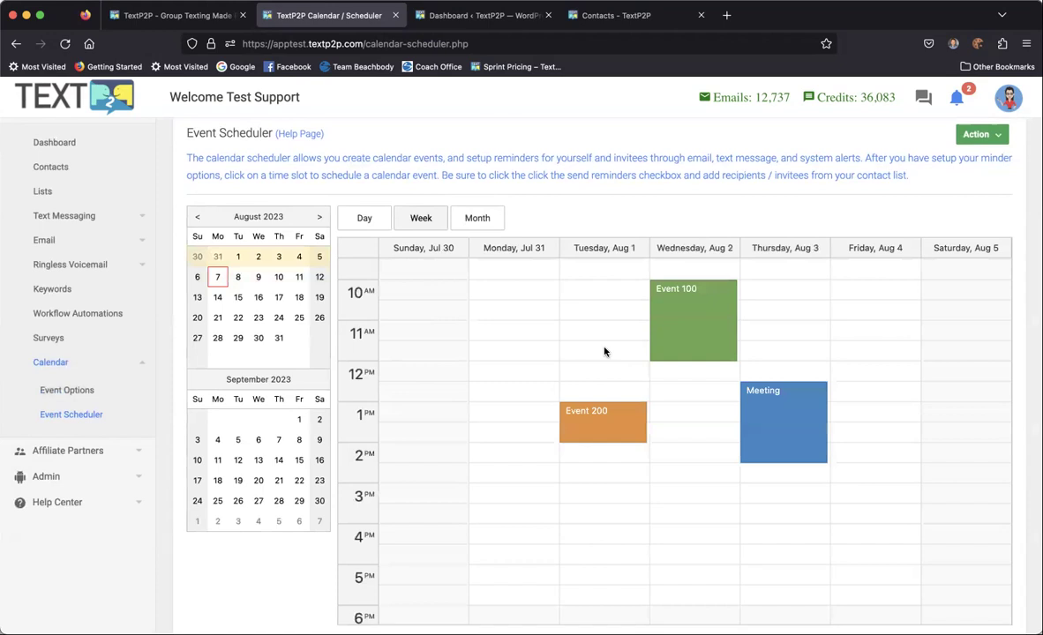
click(477, 220)
click(364, 219)
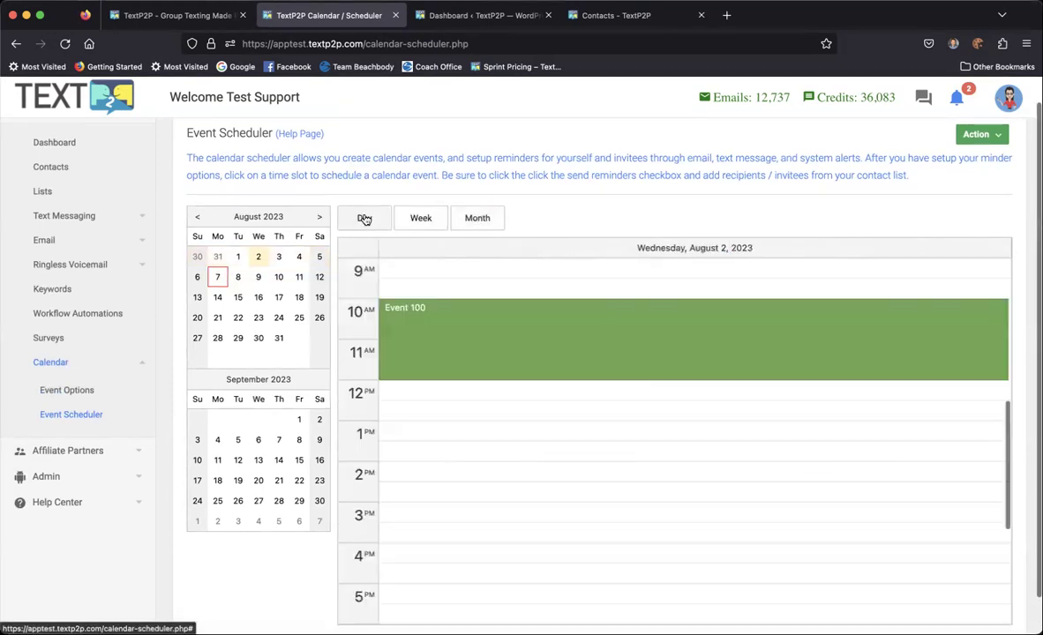
click(421, 219)
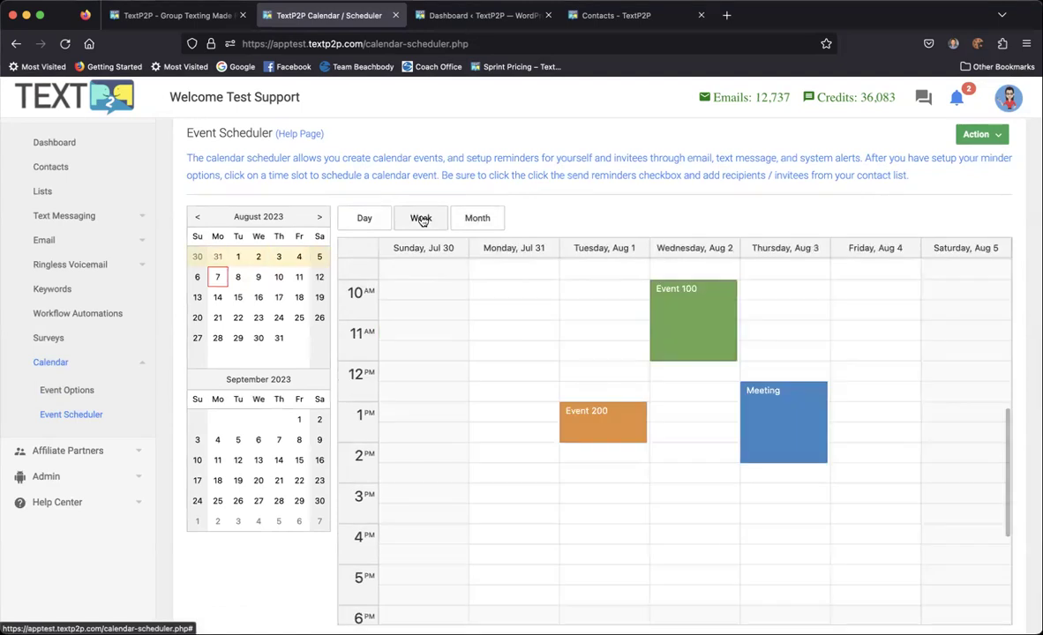
click(217, 279)
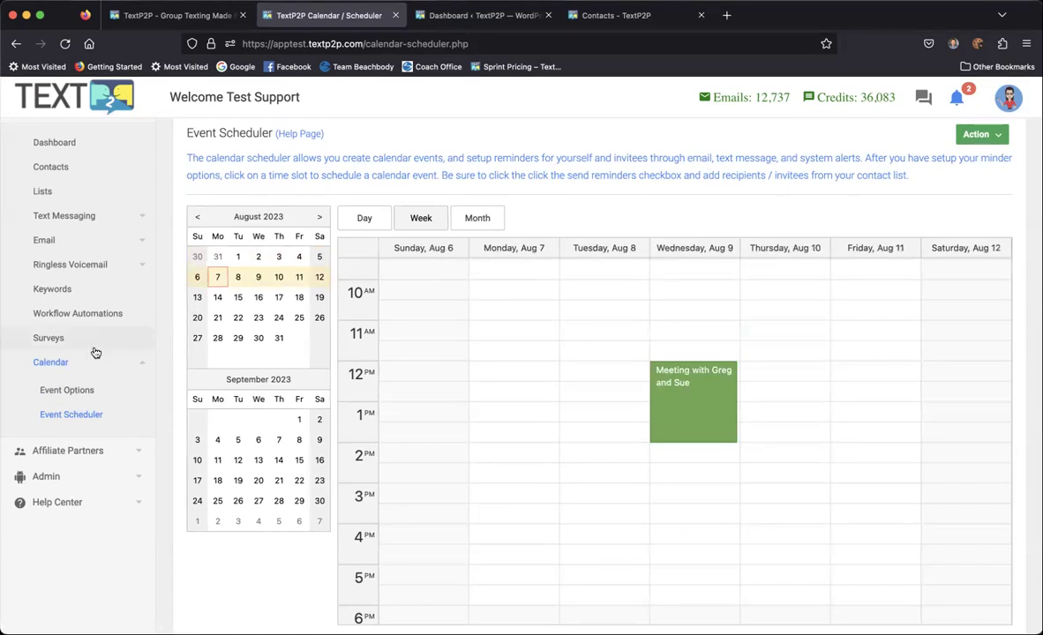
Step: Open the calendar's Event Options and examine the available send times for SMS Reminder 1, keeping the selected time
click(87, 391)
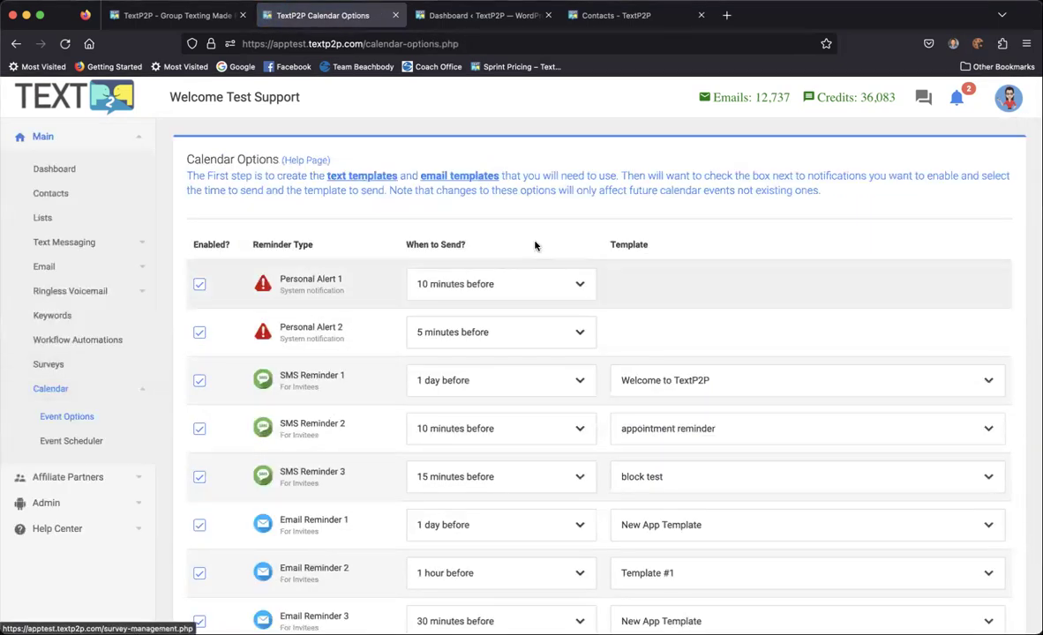
scroll(554, 232, down, 1)
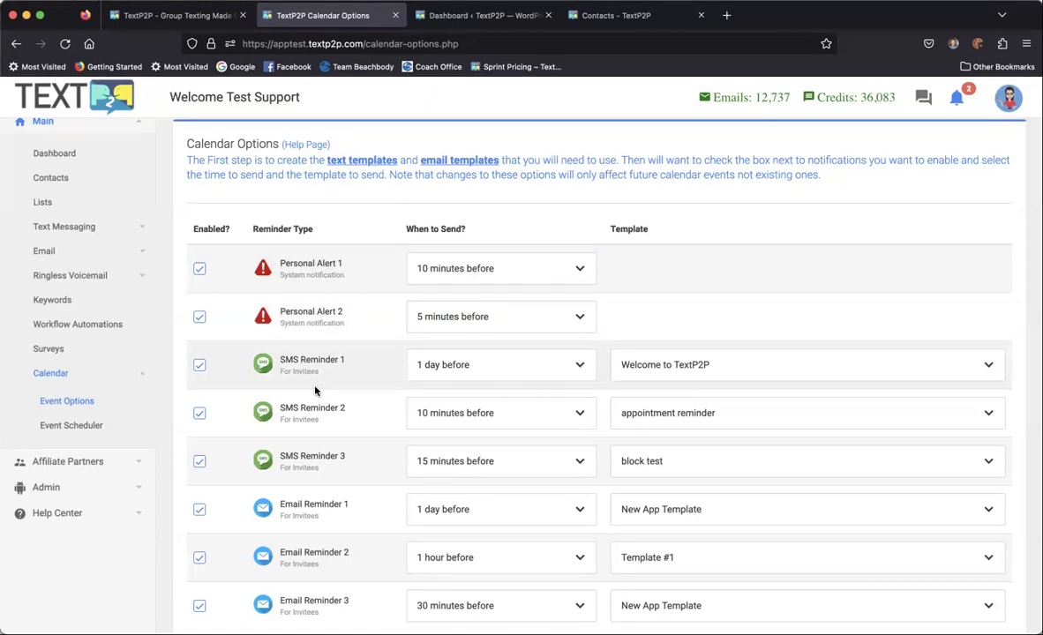
click(451, 364)
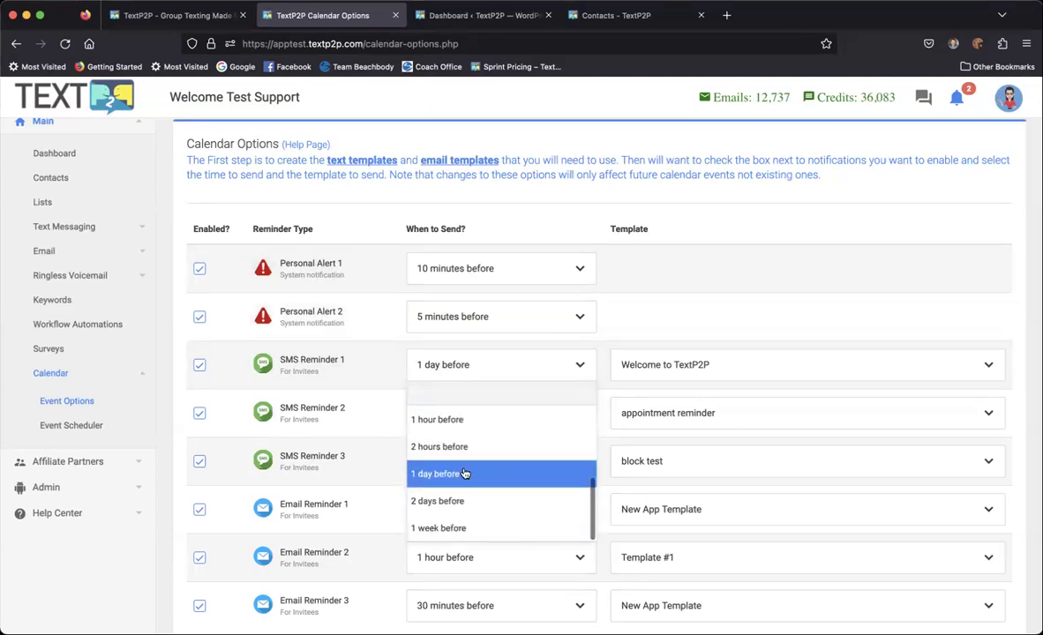
scroll(465, 474, up, 3)
scroll(465, 474, down, 3)
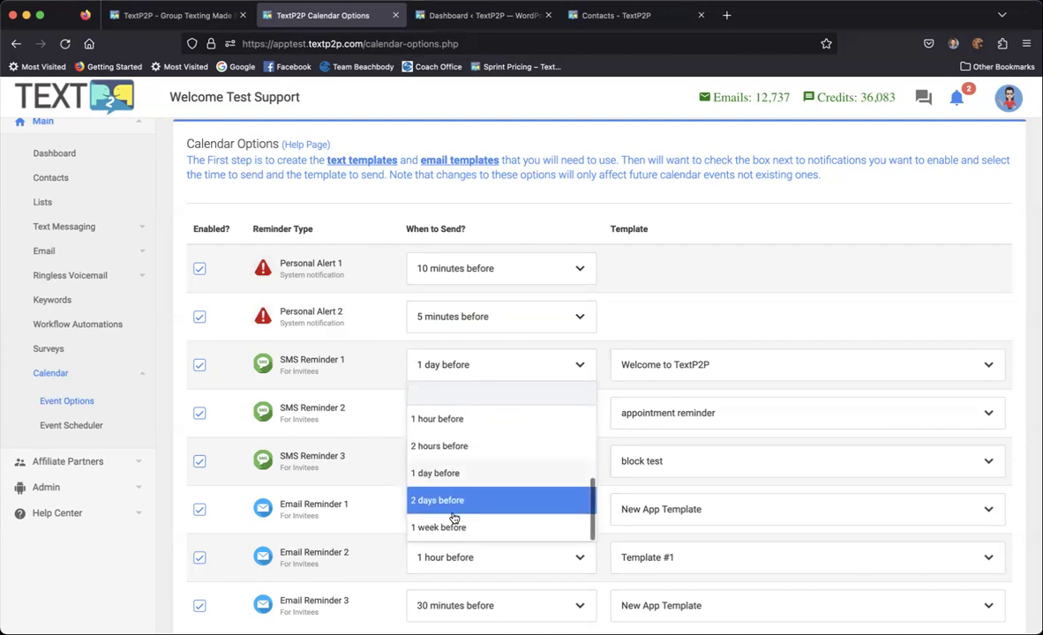
click(720, 224)
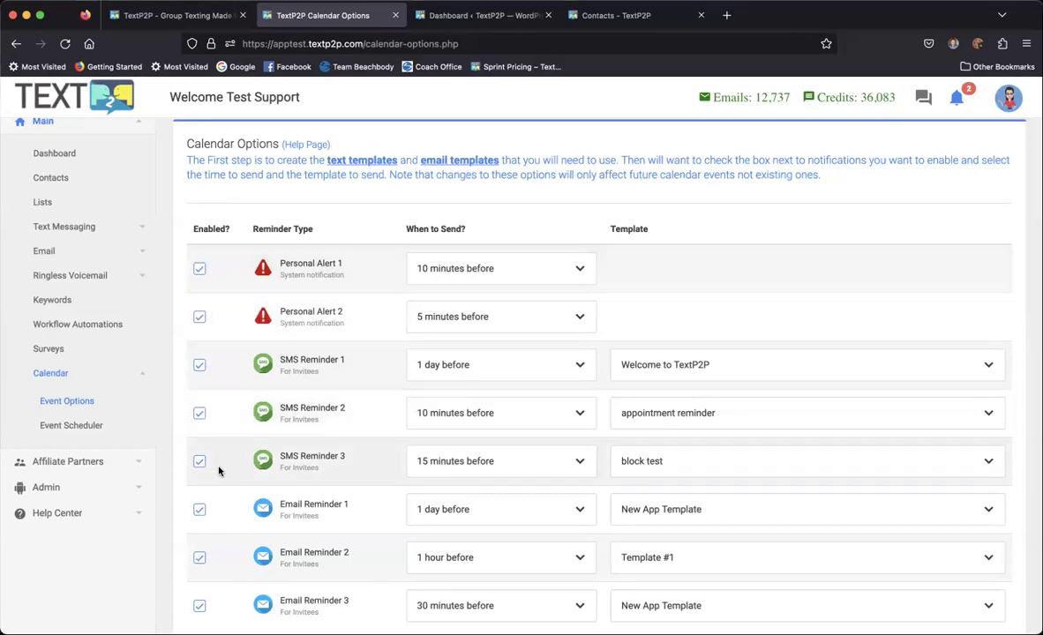
Step: Review which personal alerts, SMS reminders and email reminders are enabled, with their send times and templates
scroll(218, 470, down, 2)
scroll(219, 470, up, 2)
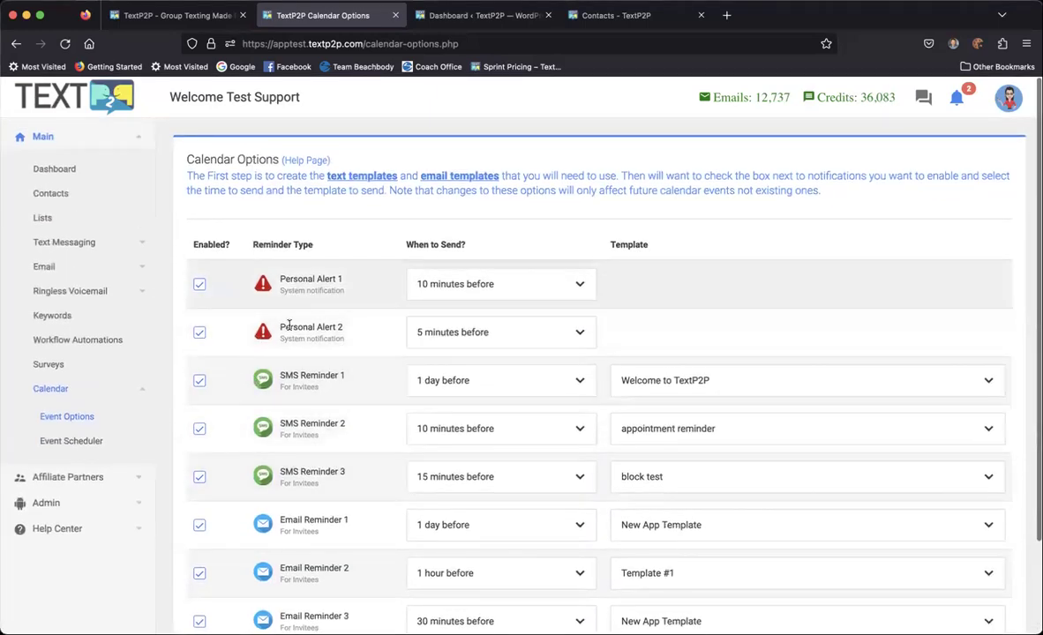
scroll(239, 392, down, 1)
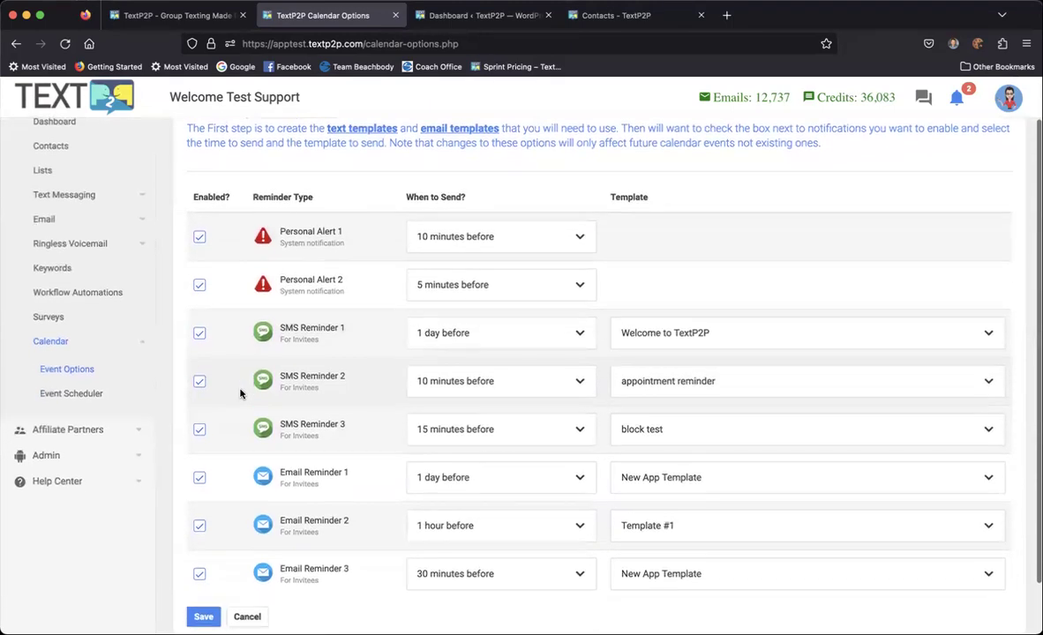
scroll(245, 446, down, 1)
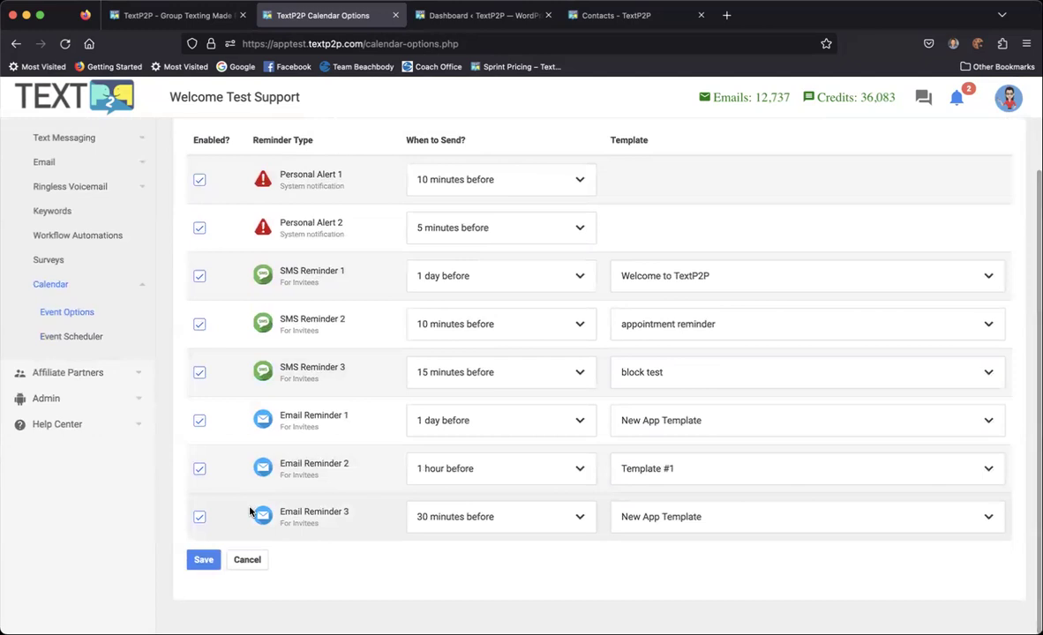
scroll(256, 512, up, 1)
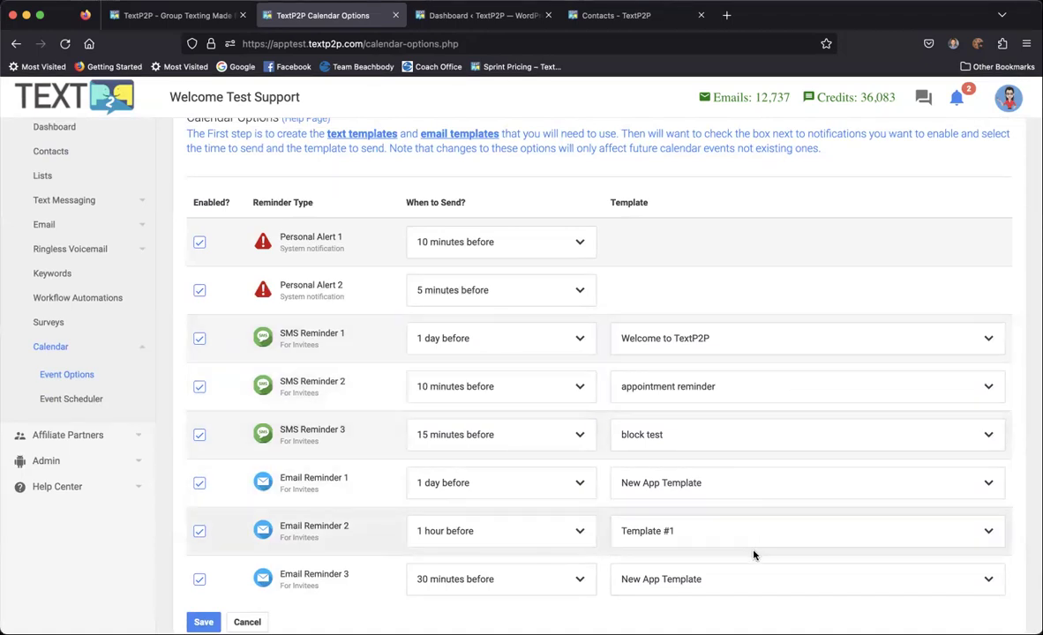
scroll(467, 580, down, 1)
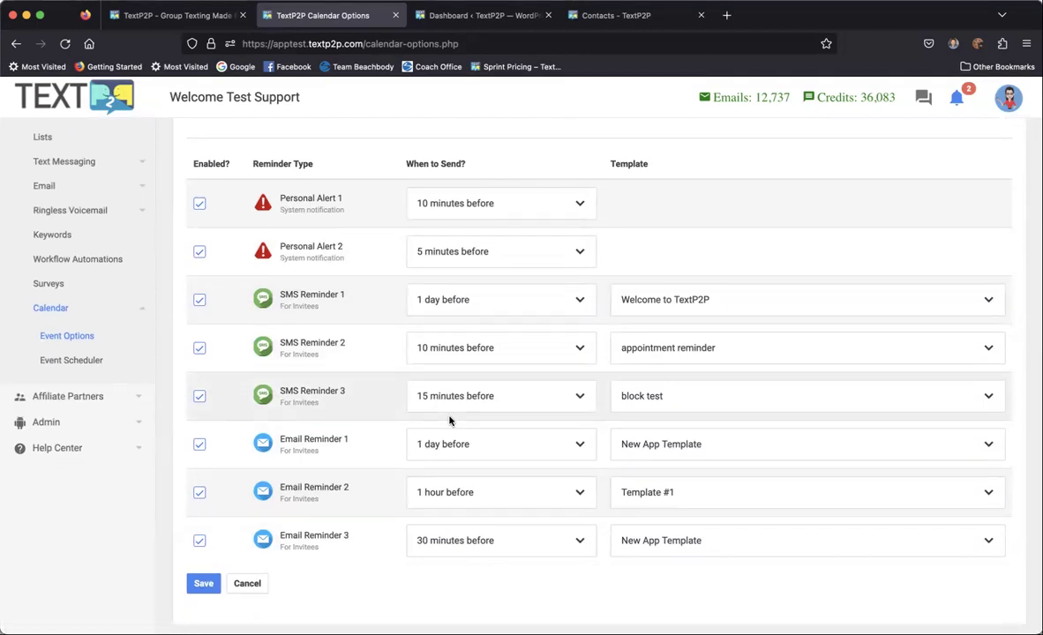
scroll(449, 421, up, 2)
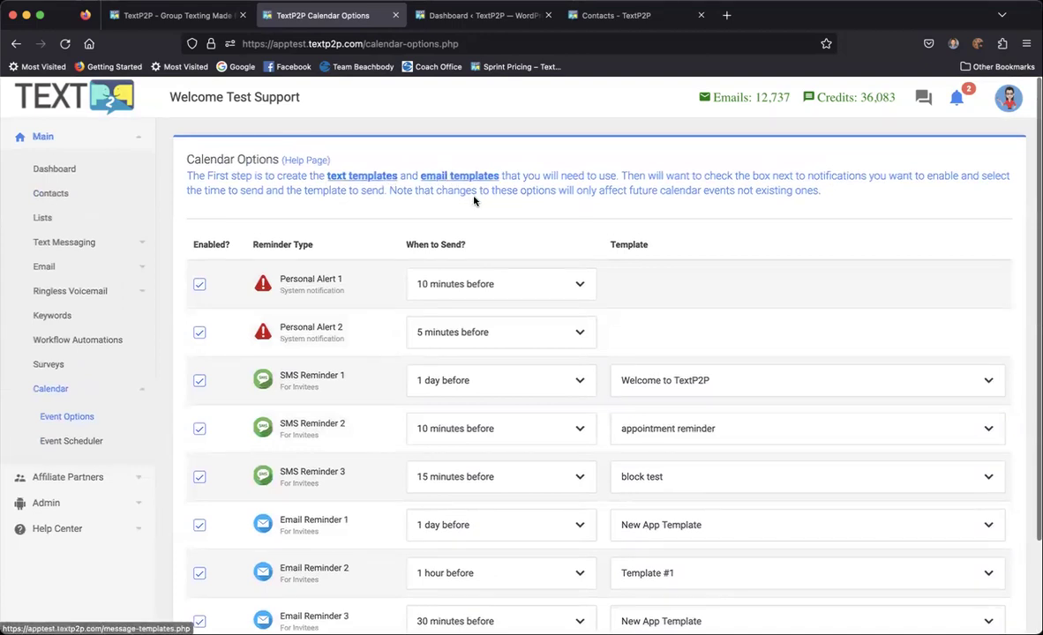
scroll(474, 201, down, 1)
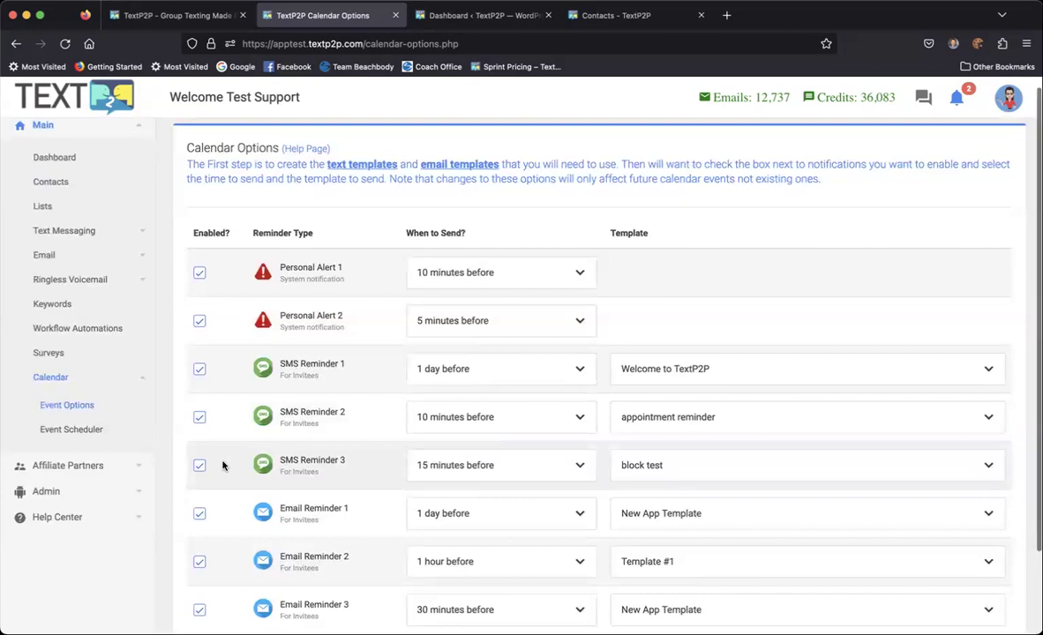
scroll(483, 306, down, 3)
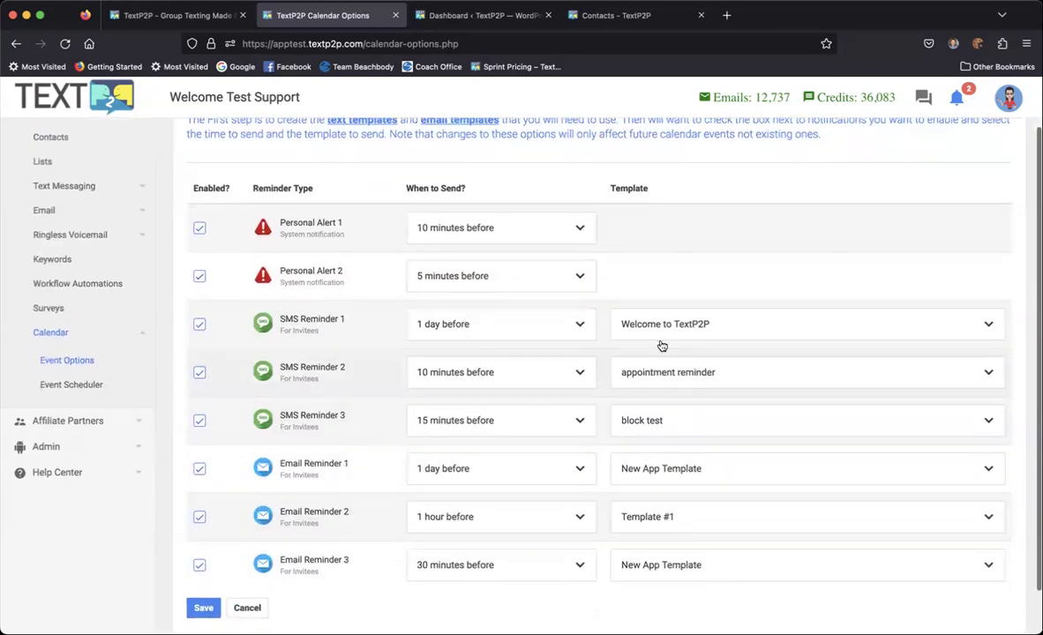
Step: Return to the Event Scheduler and open the Wednesday, August 9 meeting for editing
click(71, 385)
scroll(426, 384, down, 2)
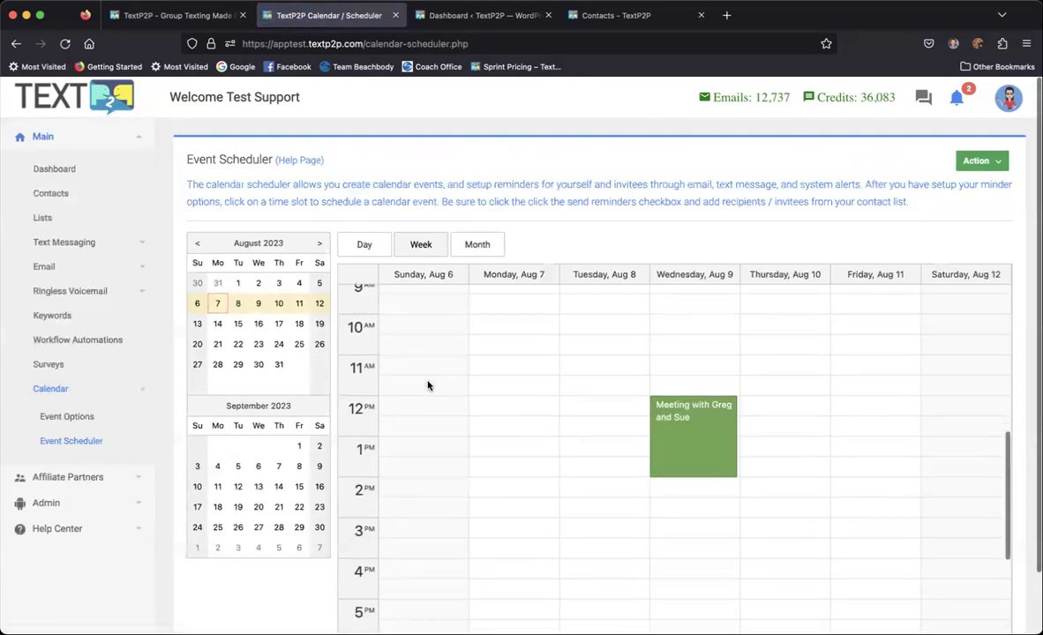
mouse_move(696, 452)
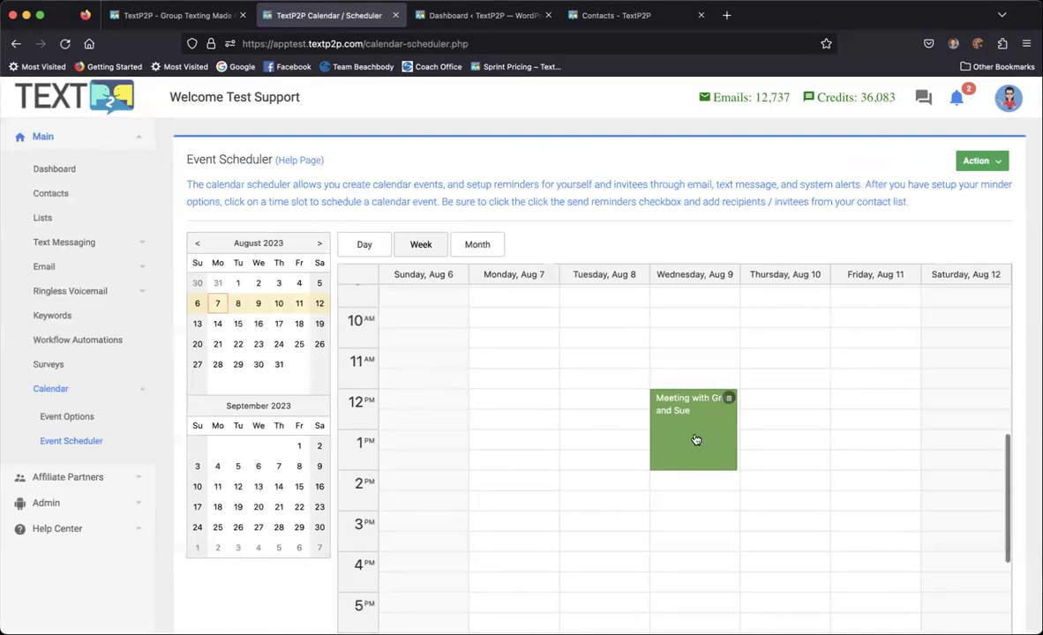
click(696, 440)
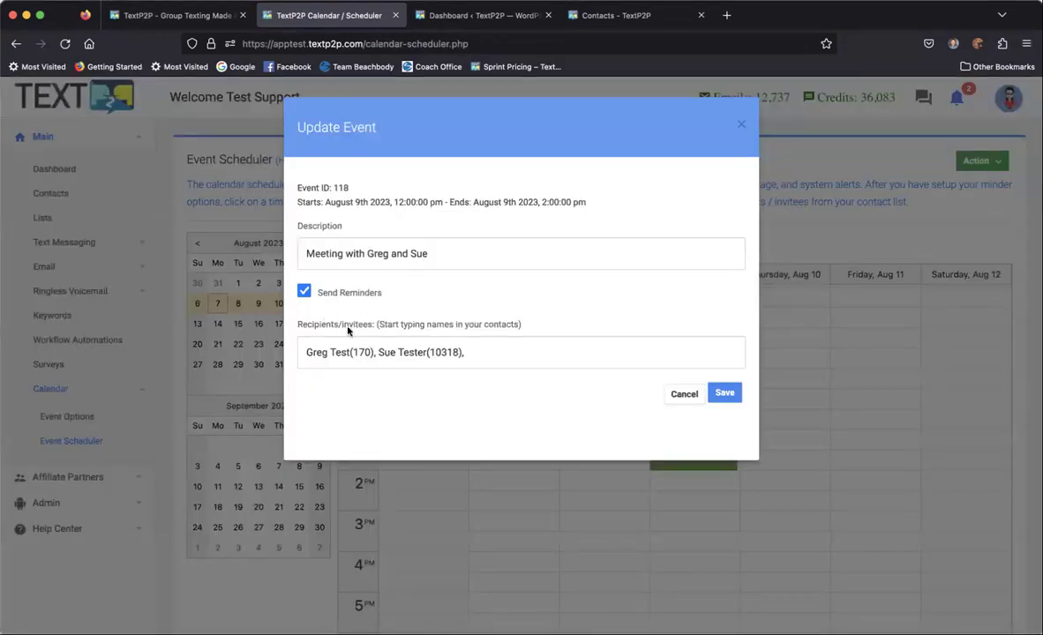
Step: Try switching the meeting's Send Reminders option off and on and adding another invitee from the contacts, then cancel the update
click(304, 294)
click(304, 292)
click(502, 353)
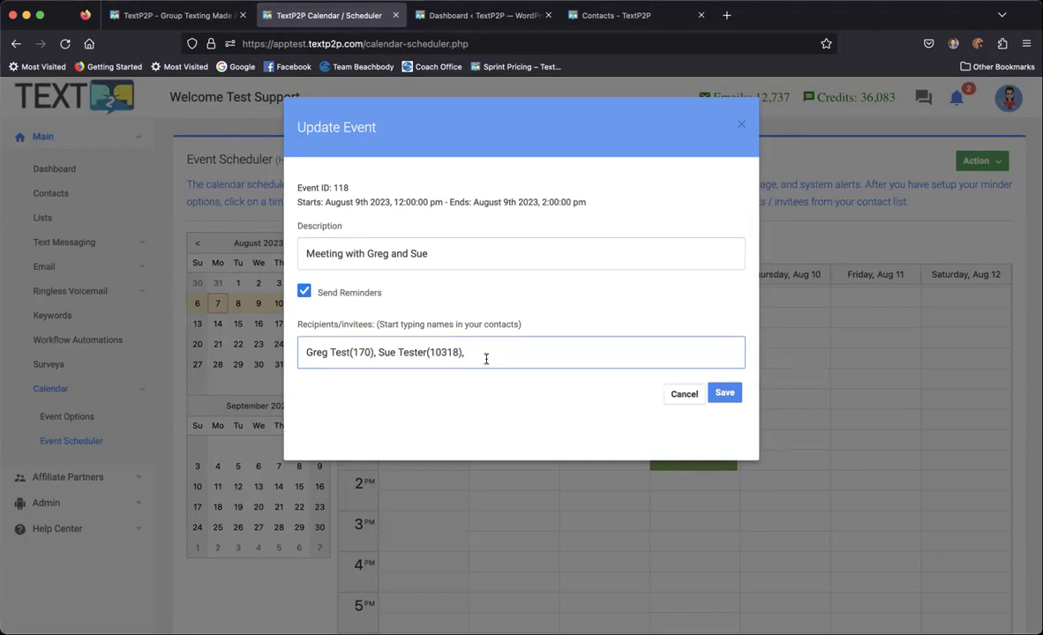
text(bob)
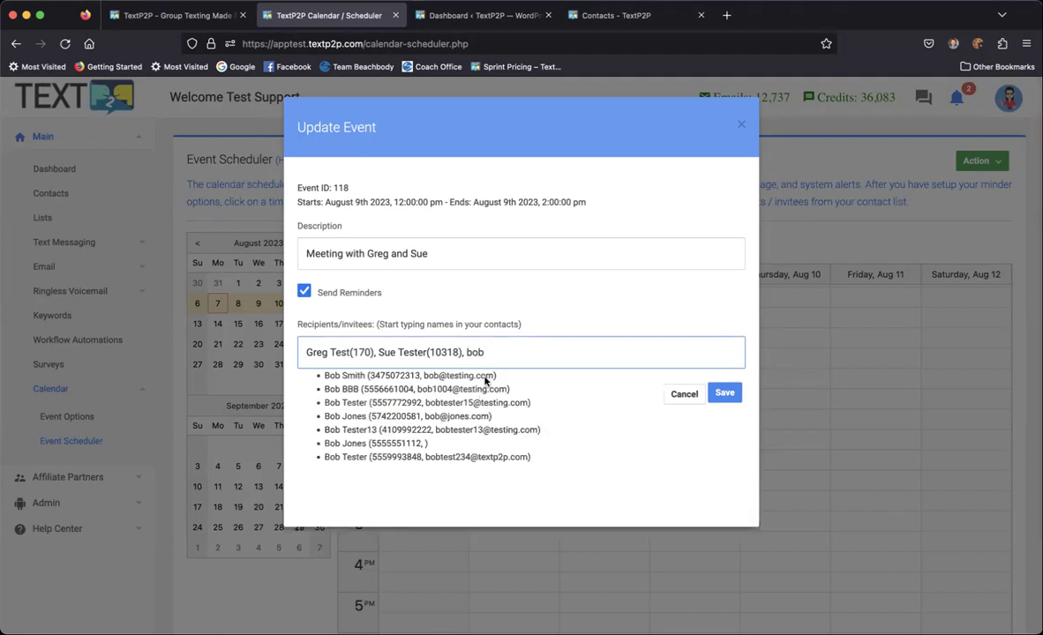
click(447, 373)
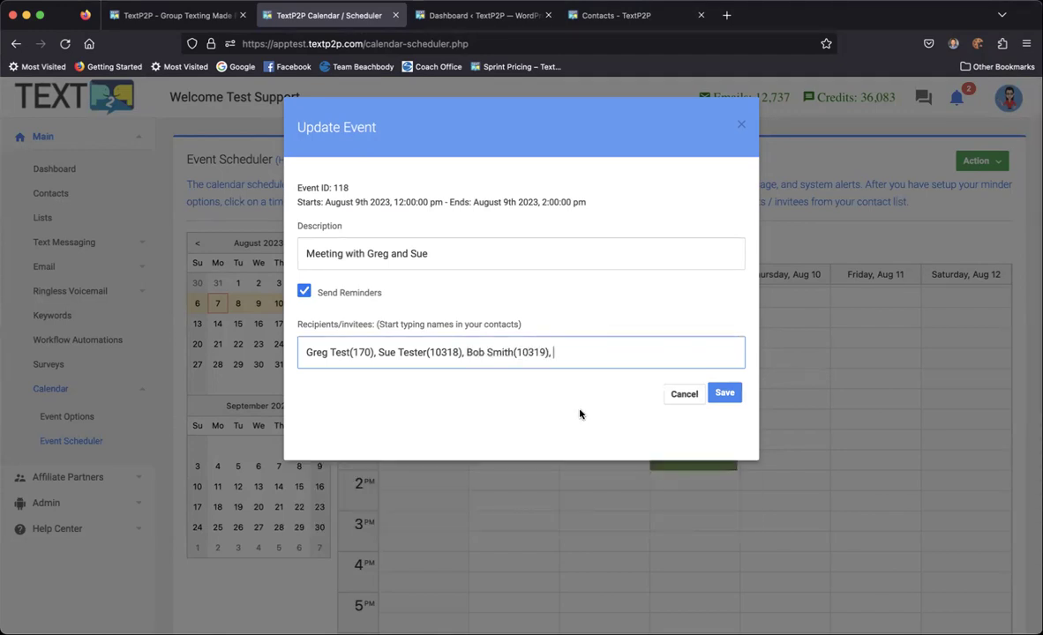
click(686, 395)
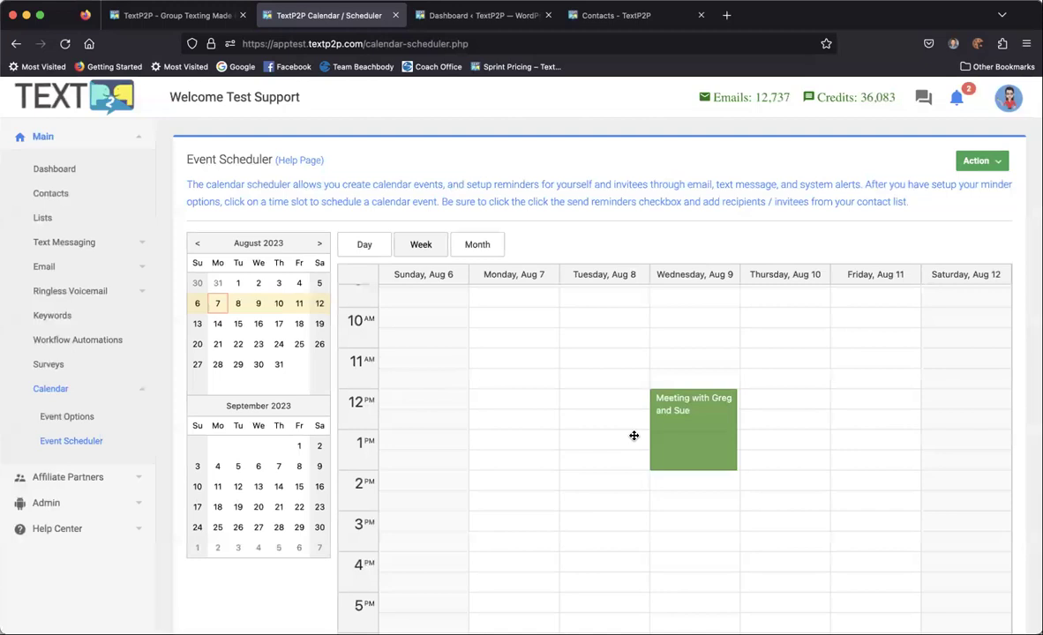
Step: Check the August 9 meeting's available actions and its event details, and close them without saving
click(729, 398)
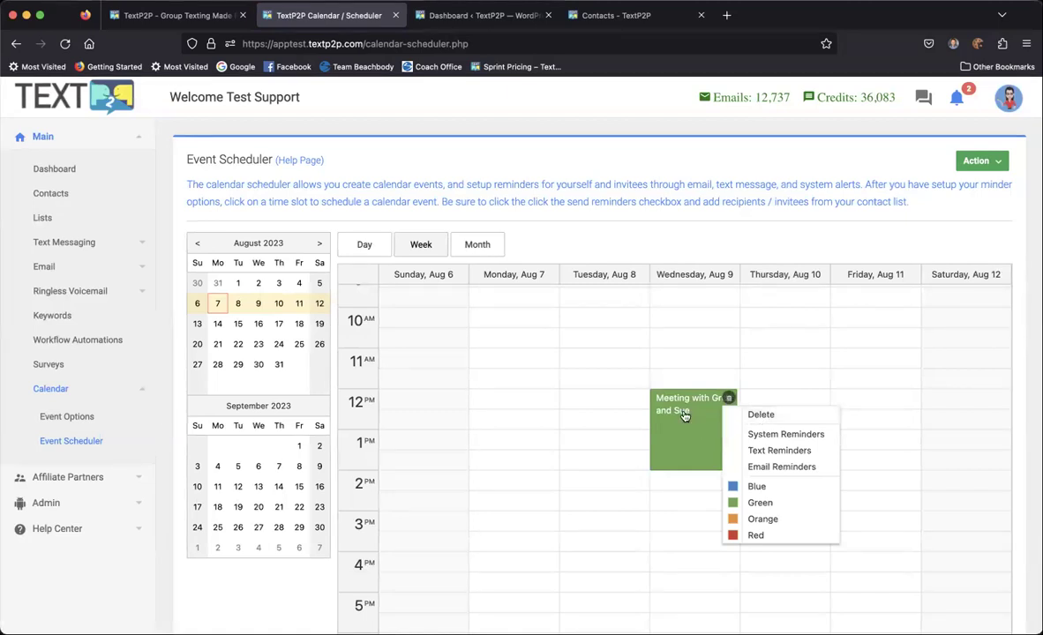
click(688, 441)
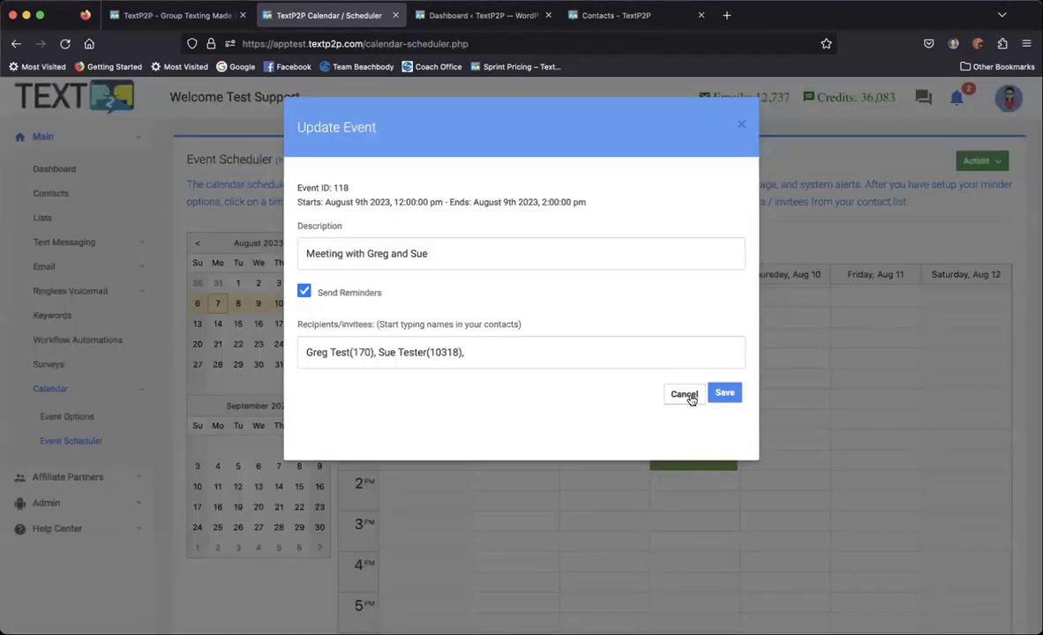
click(685, 395)
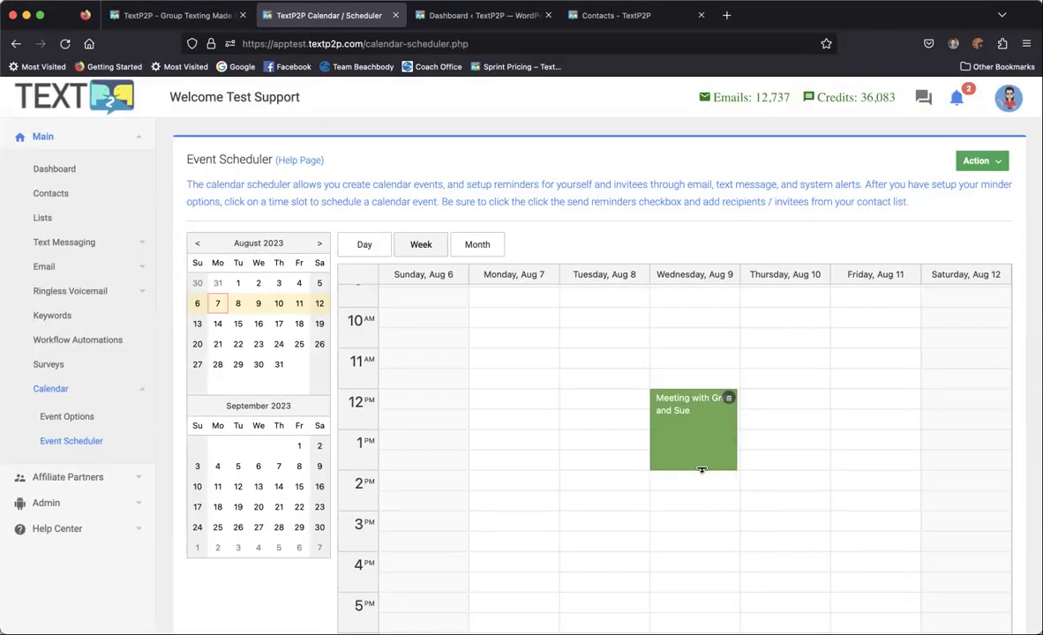
Step: Reschedule the August 9 meeting to Thursday, August 10, from 12 PM to 2:30 PM, and color it orange
drag(701, 470, 734, 454)
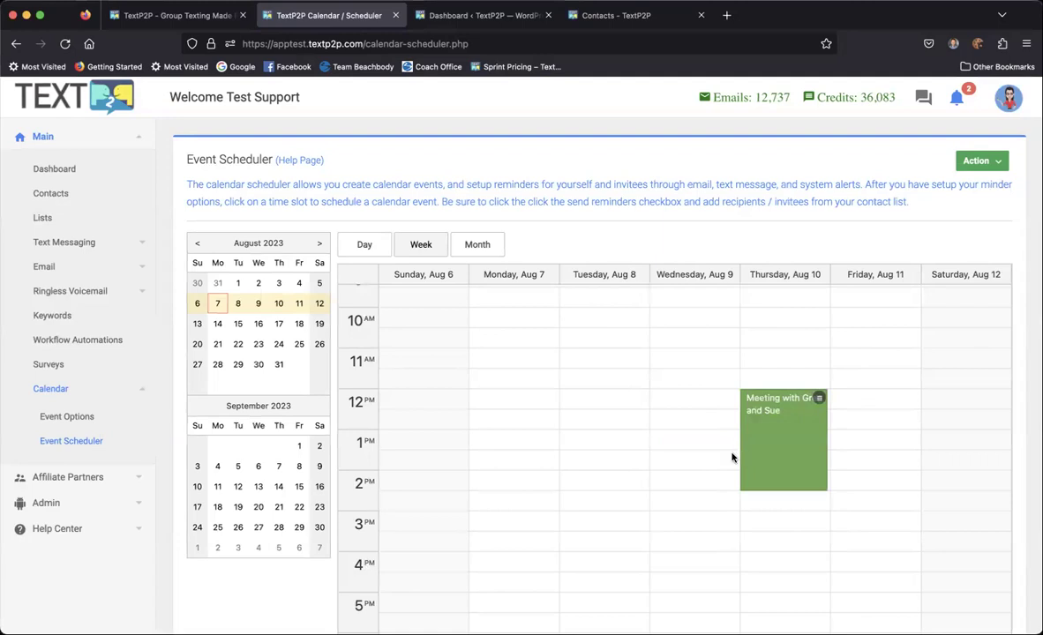
click(819, 400)
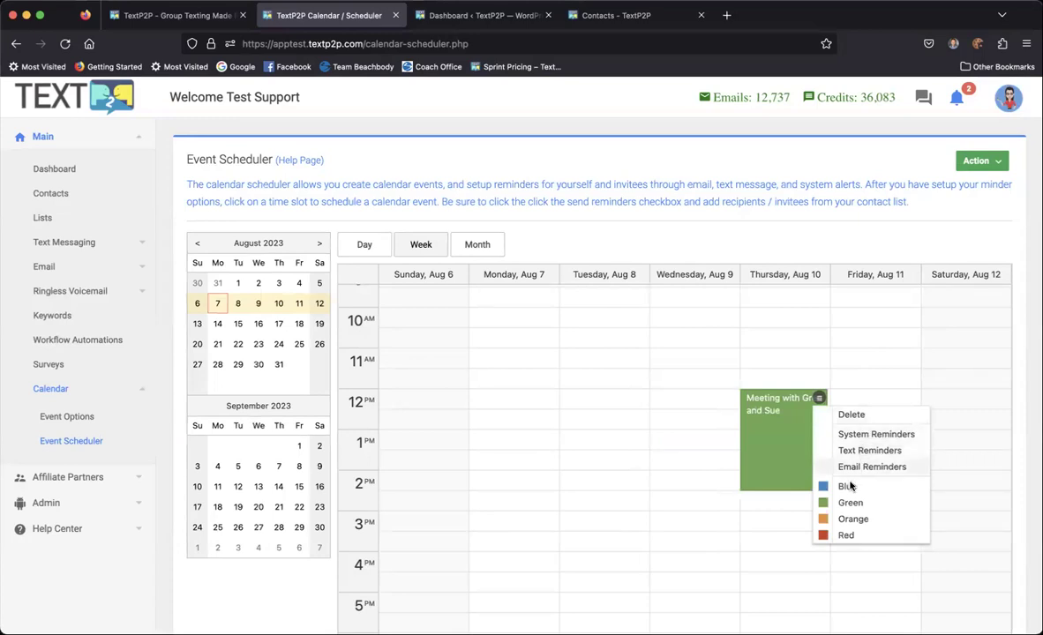
click(853, 519)
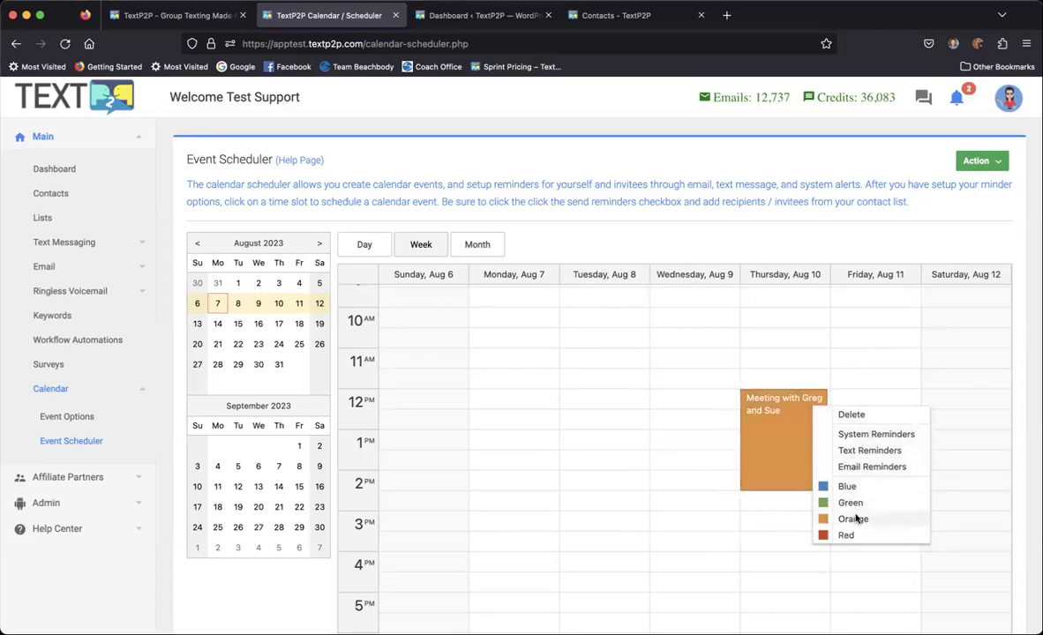
Step: View the system reminders scheduled for the August 10 meeting, examine their due dates, and return to the calendar
click(818, 401)
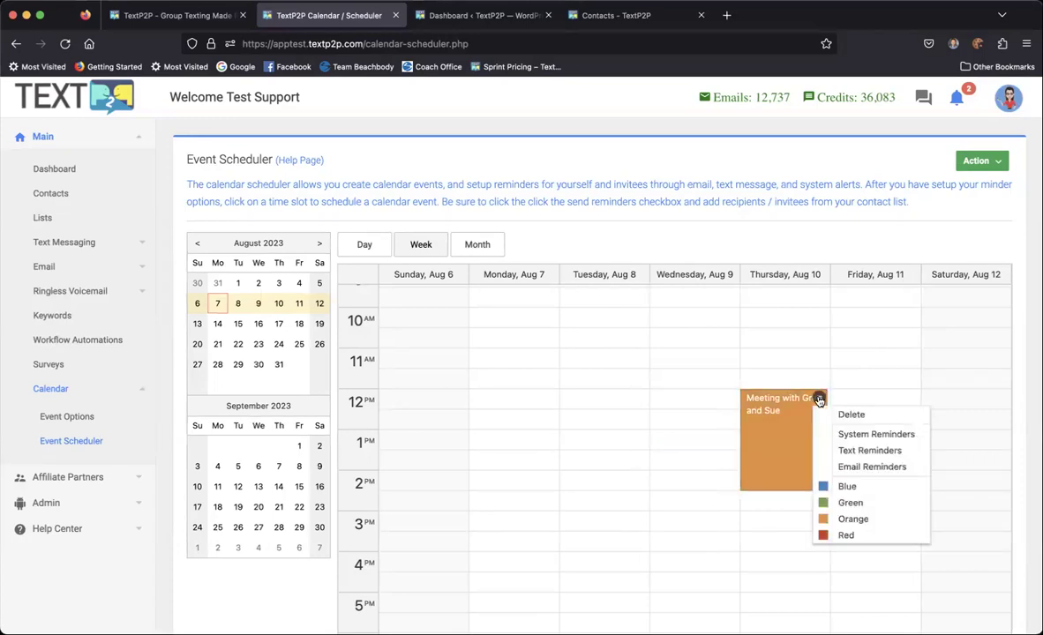
click(878, 435)
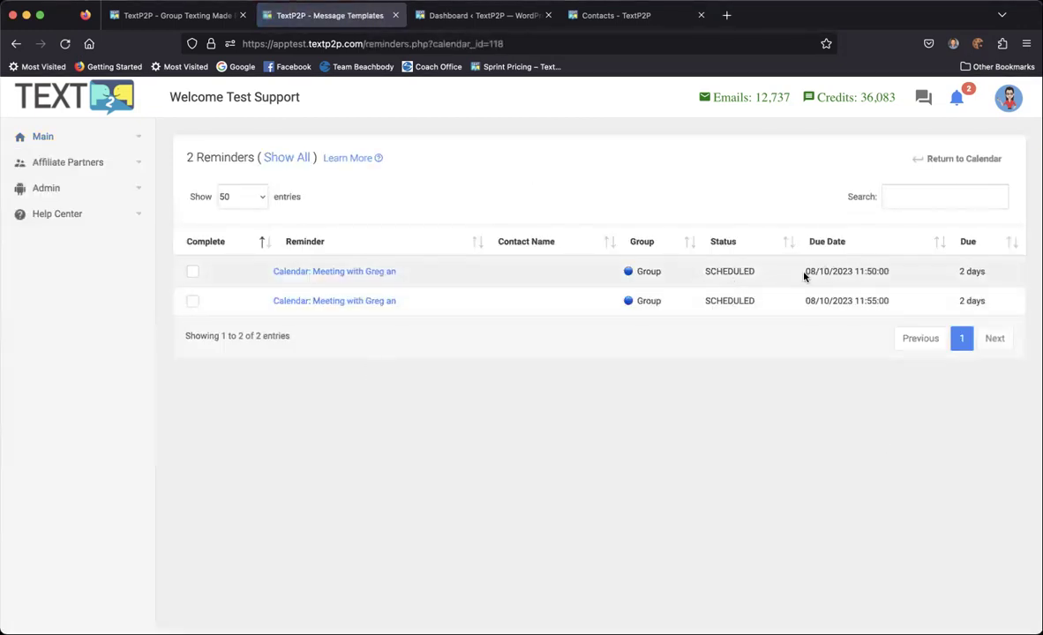
drag(807, 273, 894, 309)
click(939, 160)
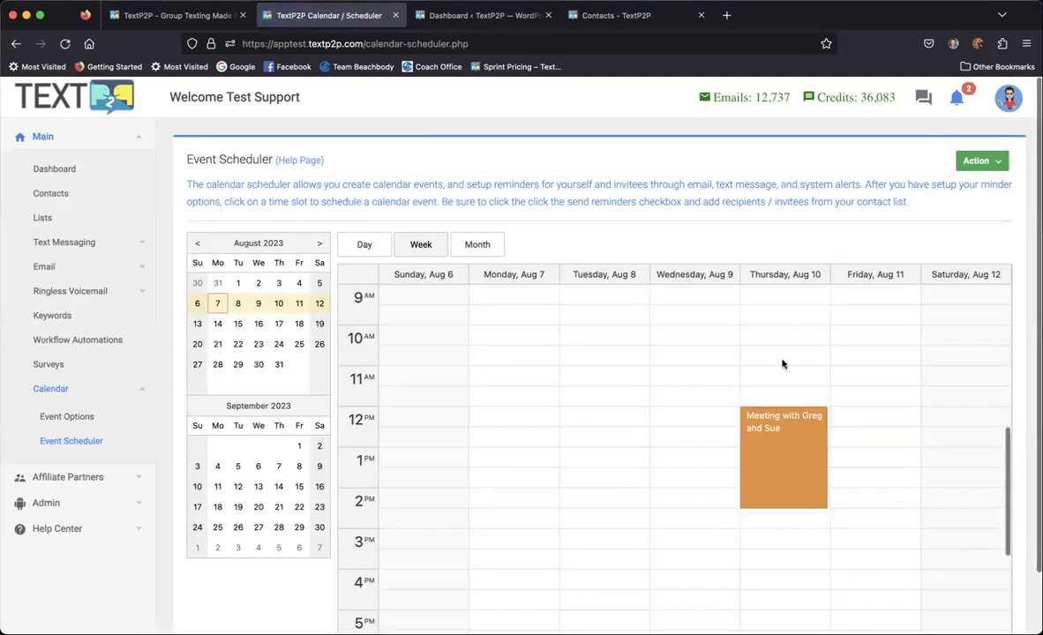
Step: View the text reminders scheduled for the August 10 meeting, examine their phone type and status, and return to the calendar
click(820, 418)
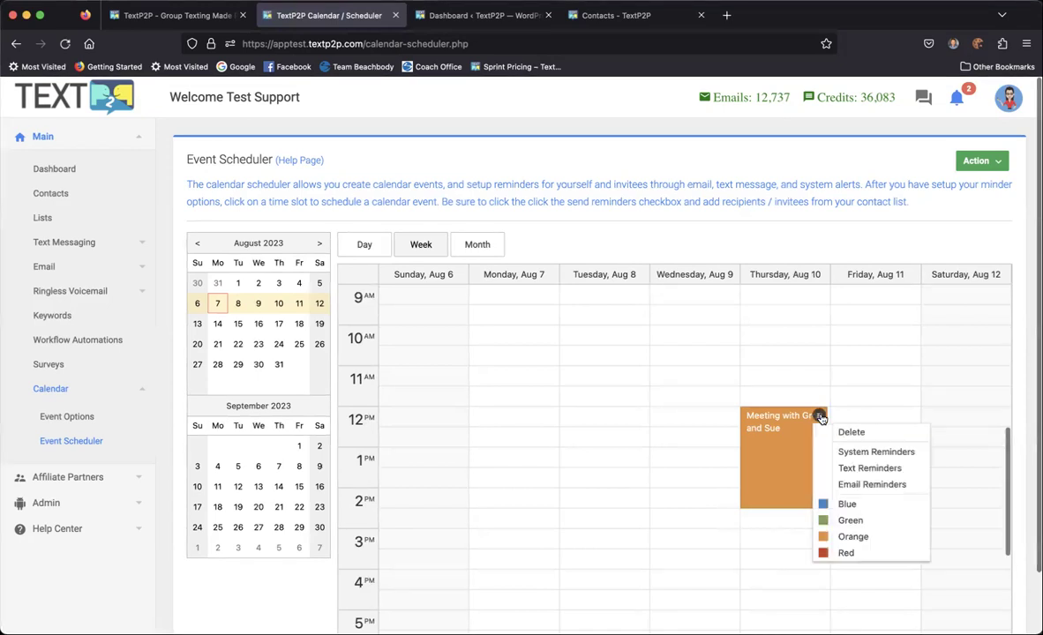
click(860, 468)
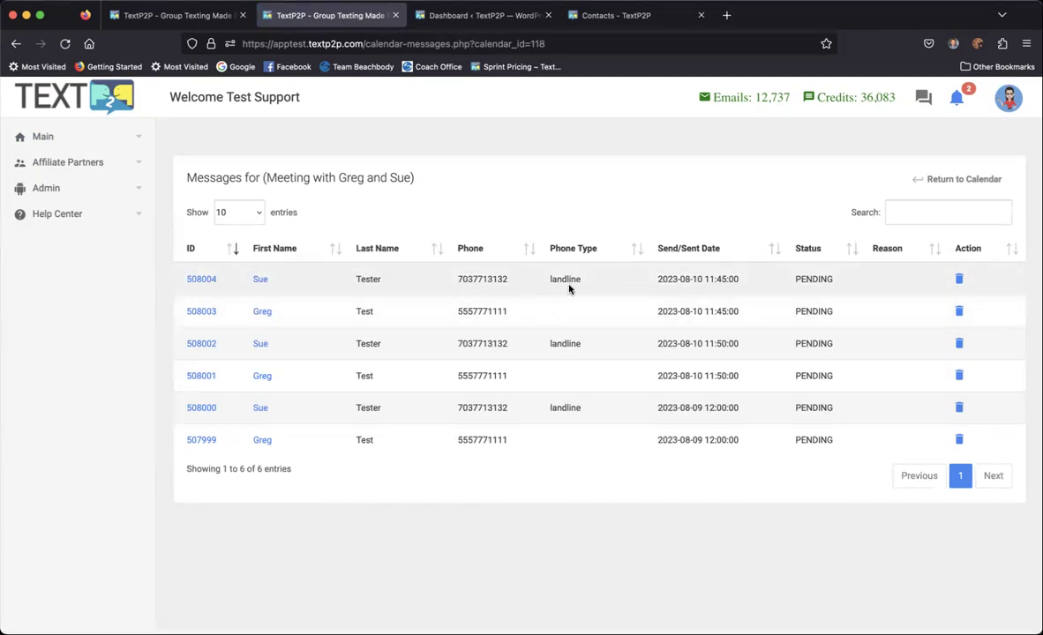
drag(555, 279, 612, 282)
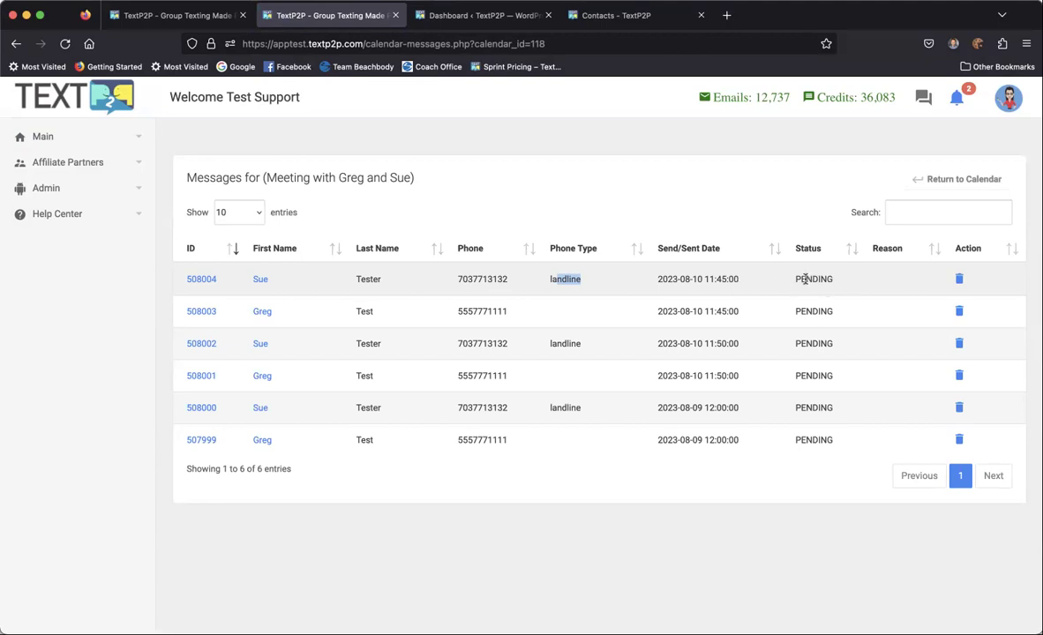
drag(804, 279, 835, 283)
click(928, 180)
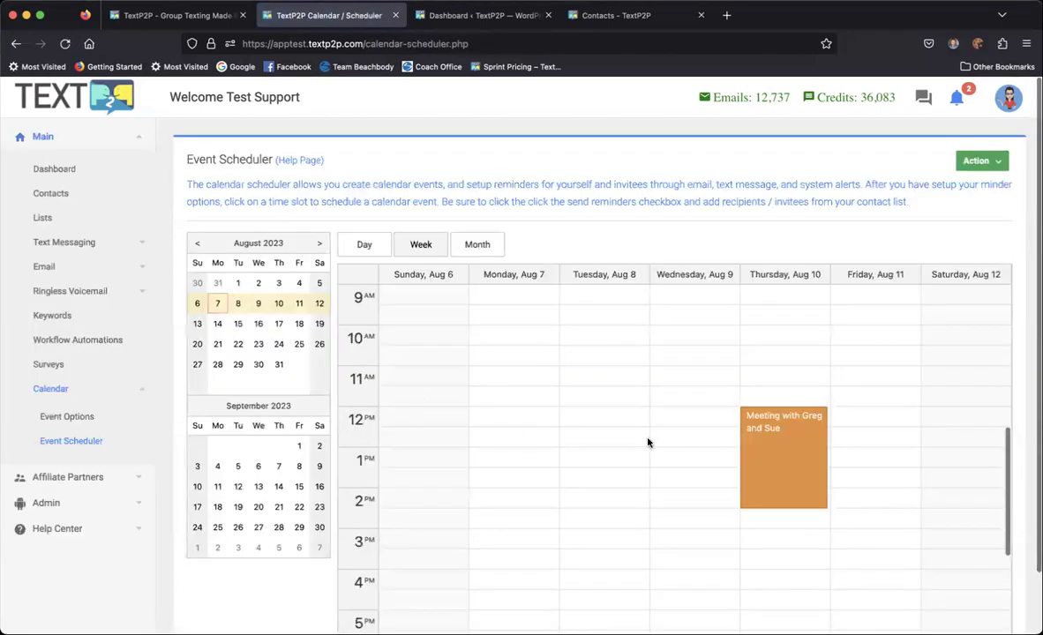
Step: View the email reminders scheduled for the August 10 meeting, examine their send dates, and return to the calendar
click(819, 415)
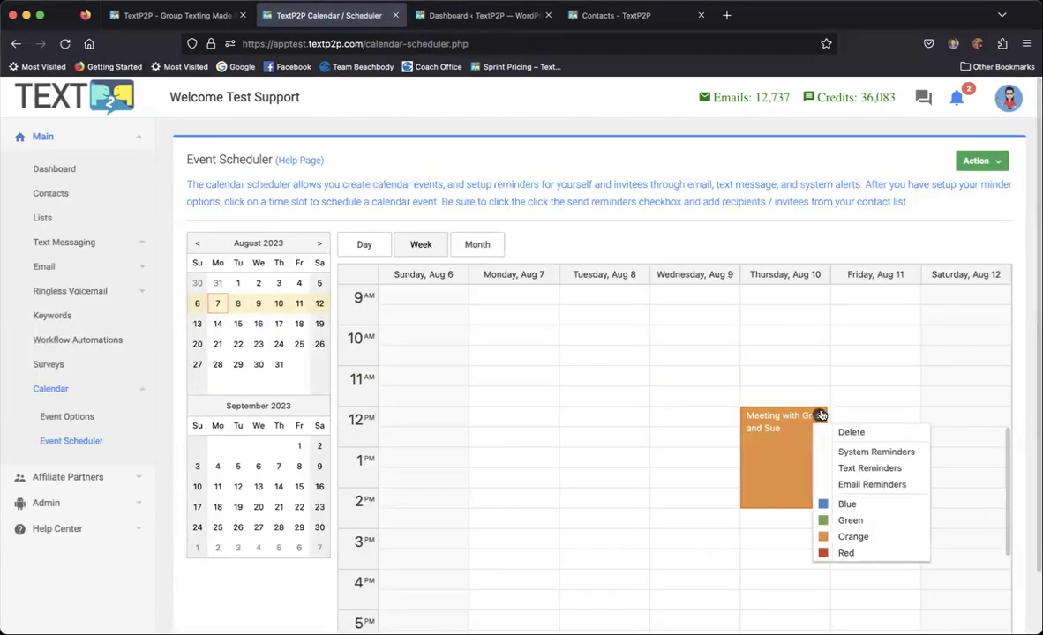
click(854, 487)
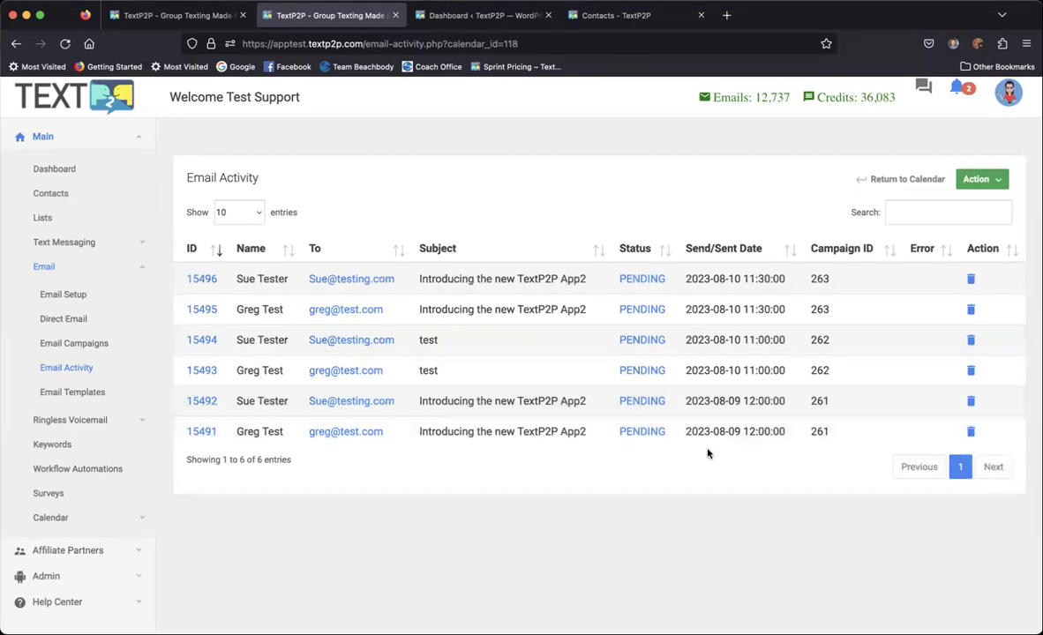
click(907, 179)
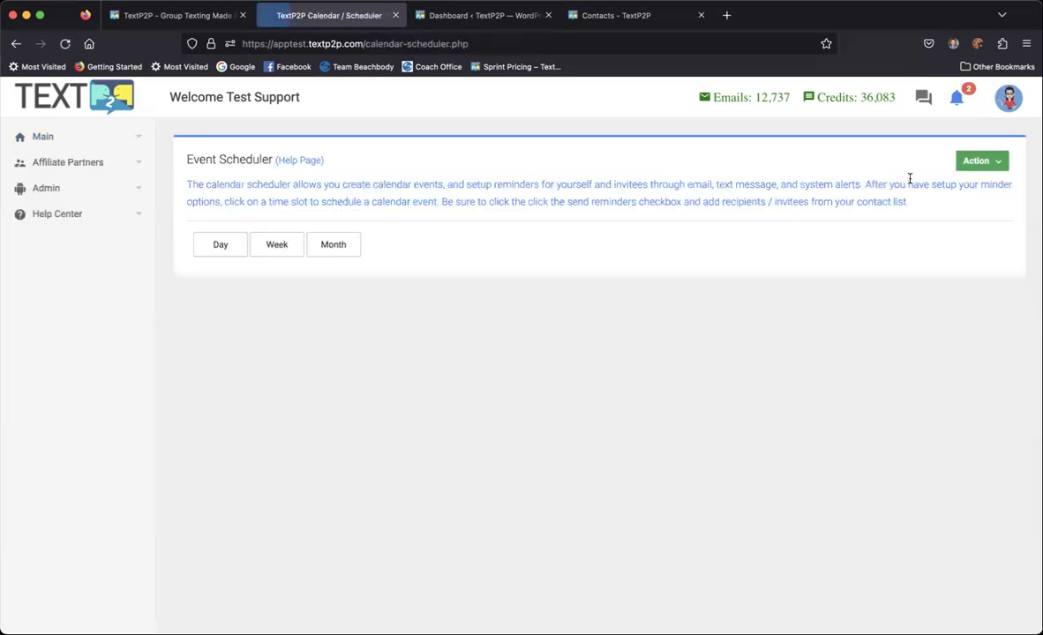
Step: Try creating an event on Tuesday, August 8, from 12:30 PM to 2:30 PM, and cancel it without saving
scroll(524, 533, down, 1)
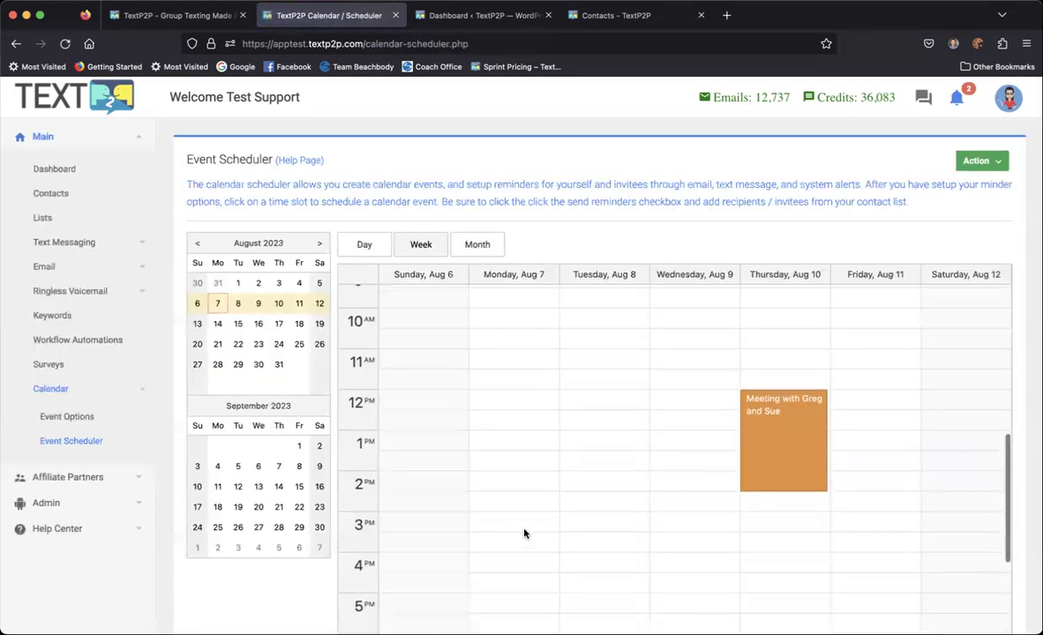
drag(590, 425, 591, 484)
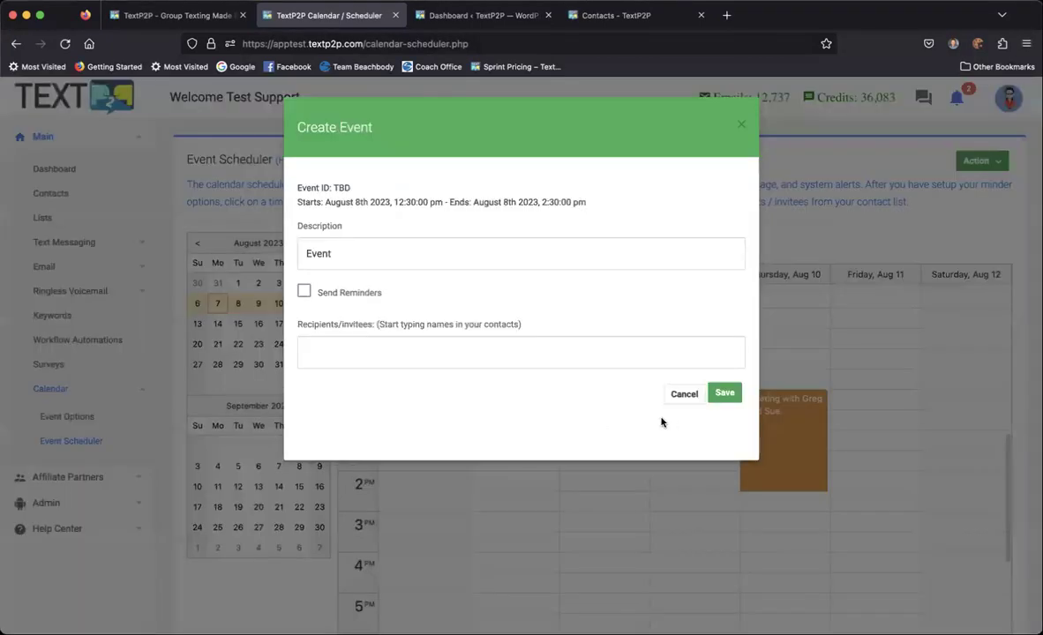
click(686, 394)
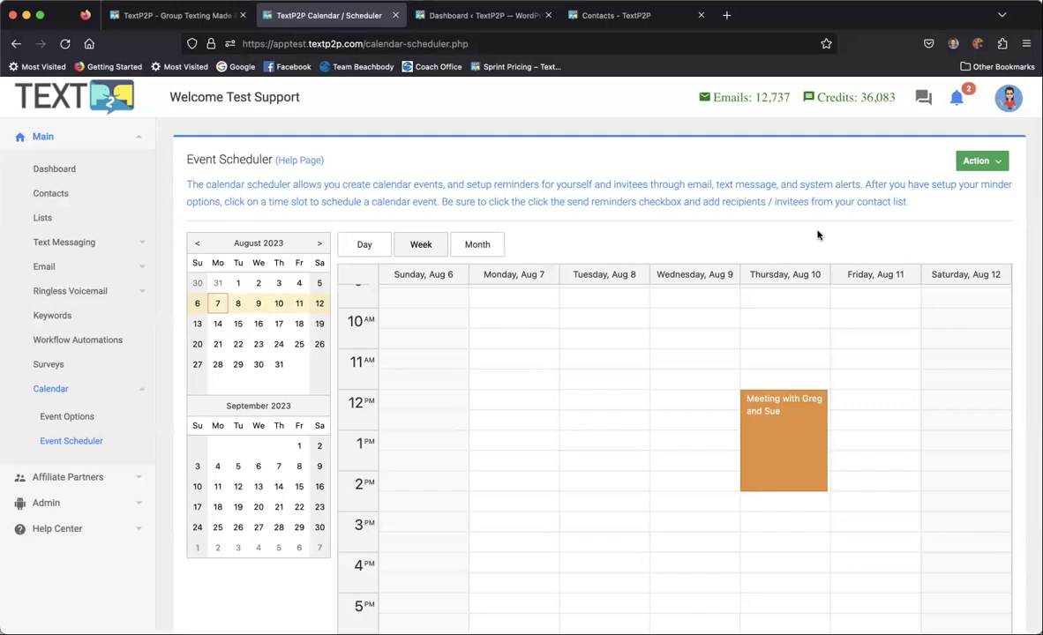
Step: View the weeks of August 17 and September 20, and browse the small month calendars ahead to December 2023 and January 2024
click(278, 324)
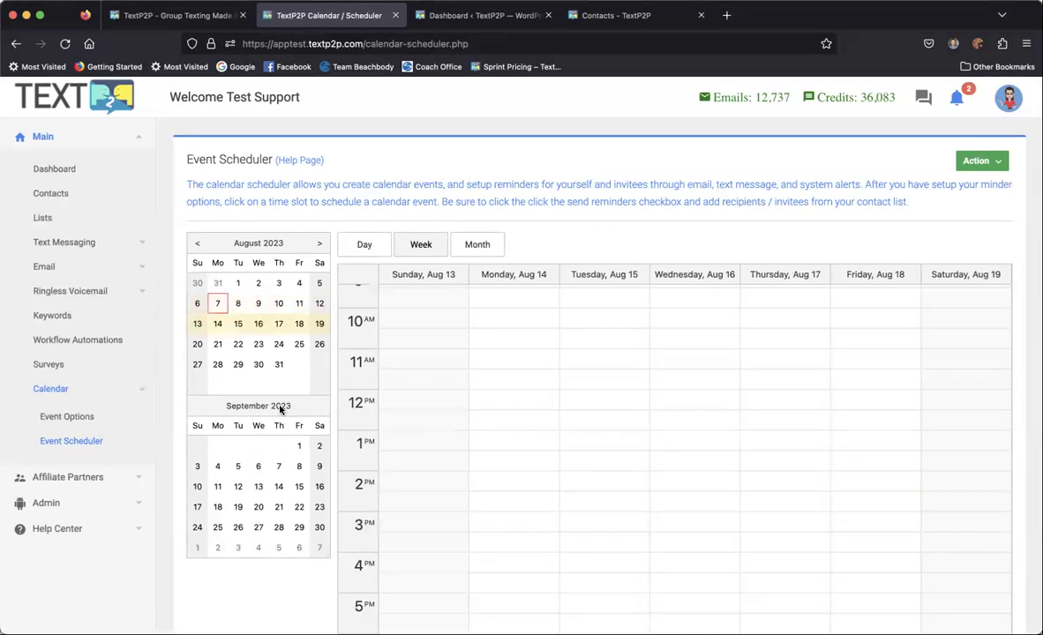
click(261, 509)
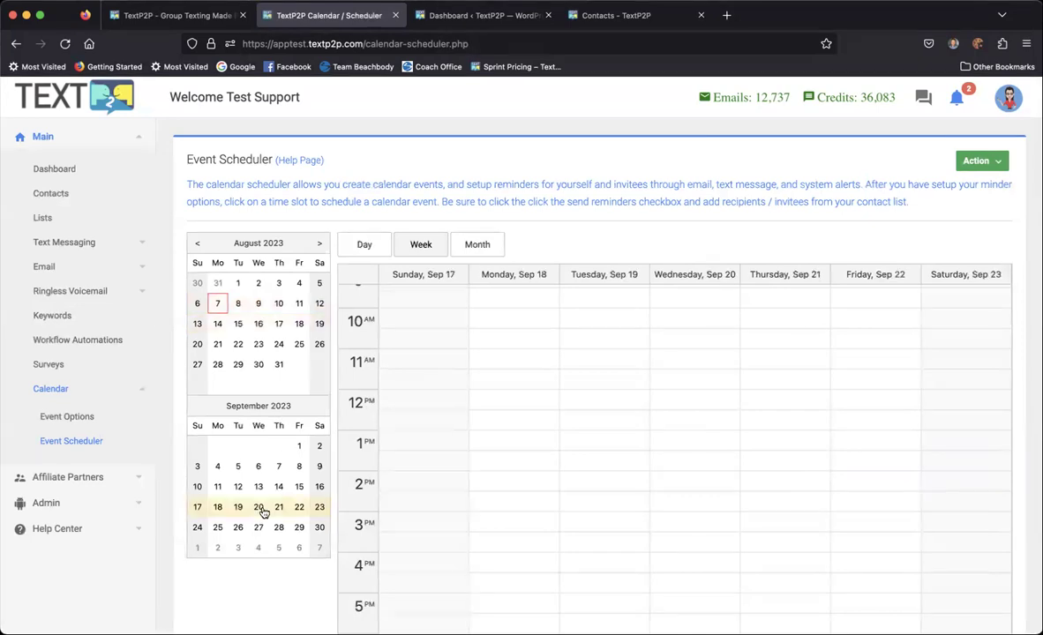
scroll(260, 510, down, 2)
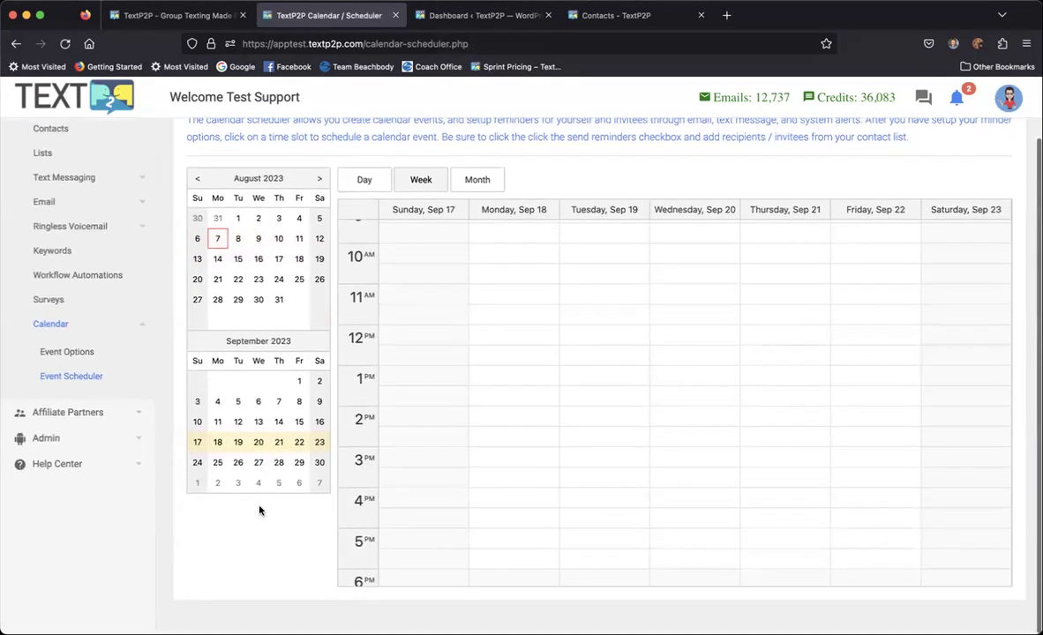
click(320, 179)
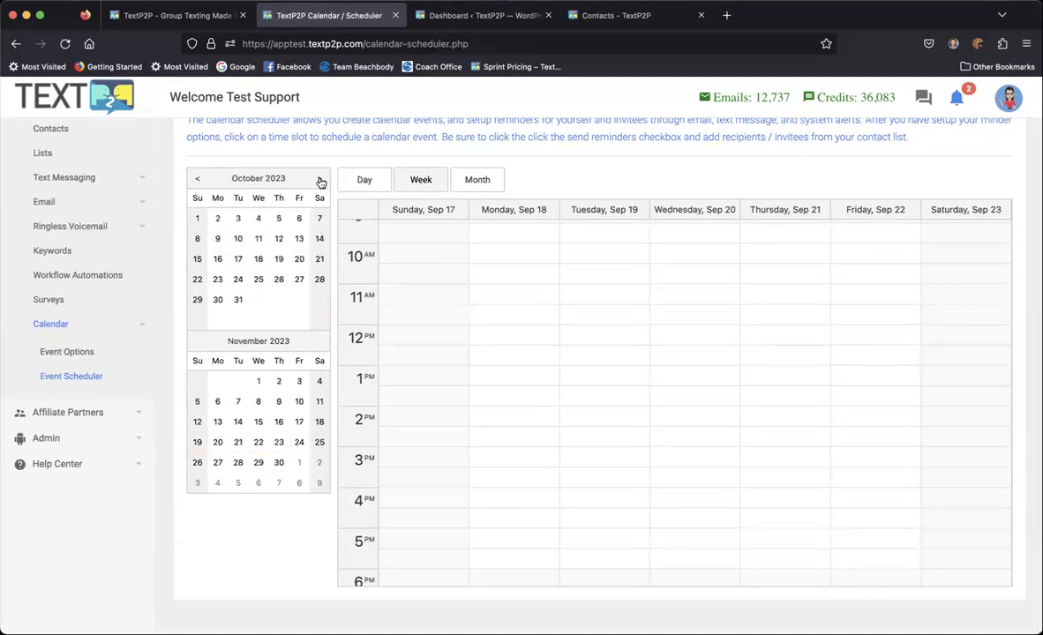
click(319, 179)
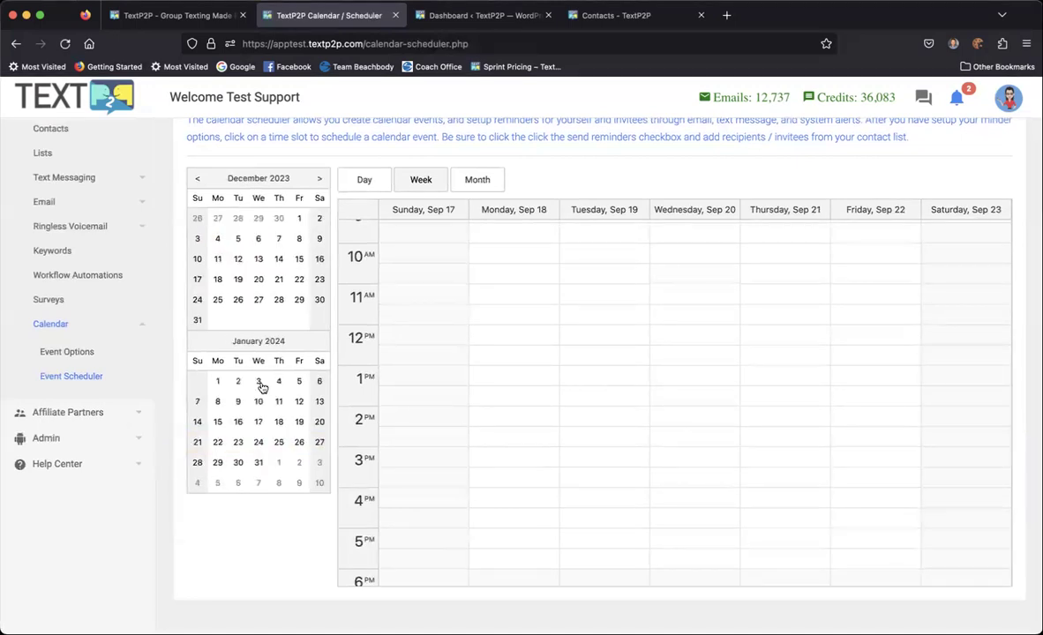
Step: Open the CSV bulk calendar upload, try the File Contains headers and Semicolon Separated options, and return to the calendar without uploading
scroll(706, 179, up, 3)
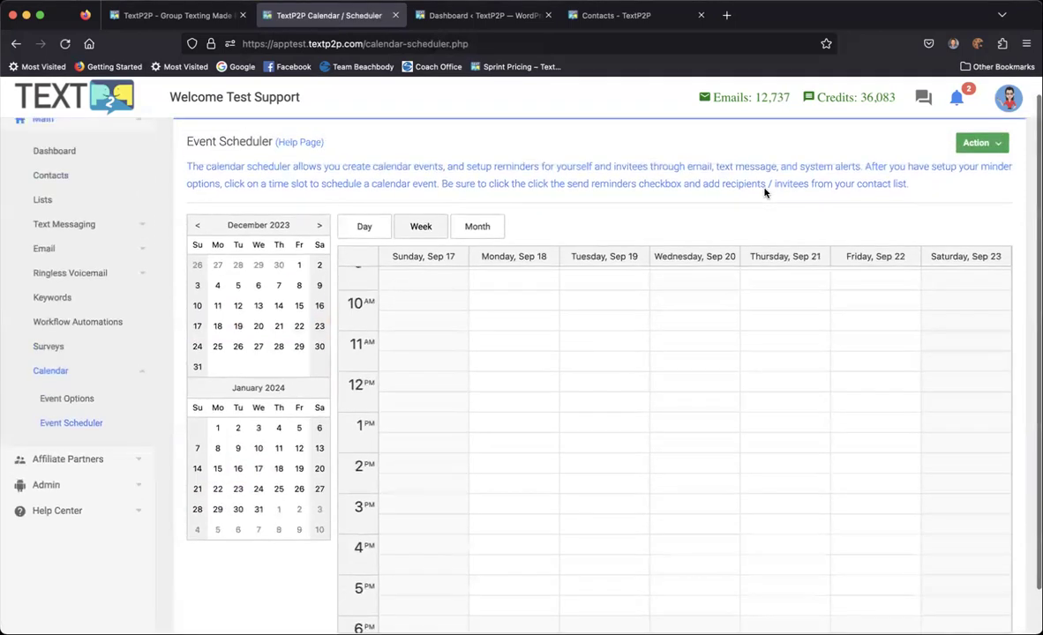
click(997, 163)
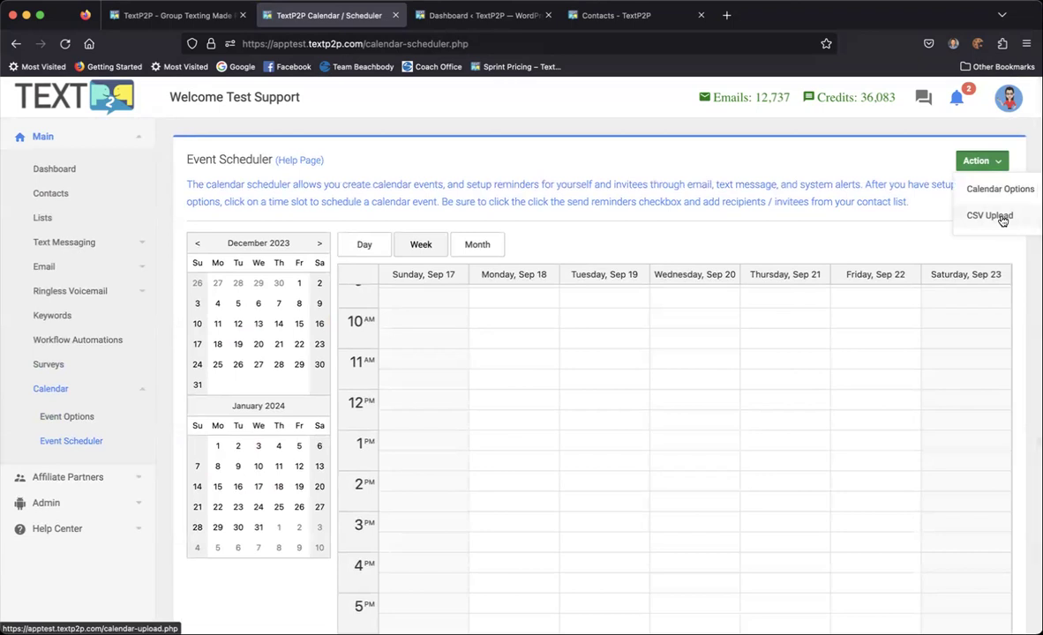
click(990, 216)
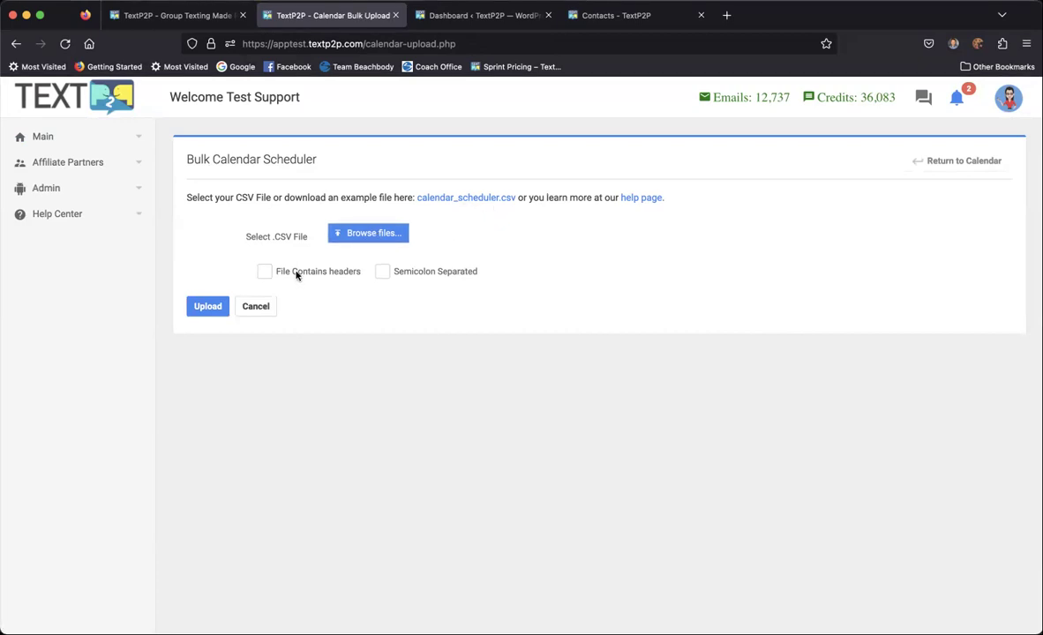
click(265, 273)
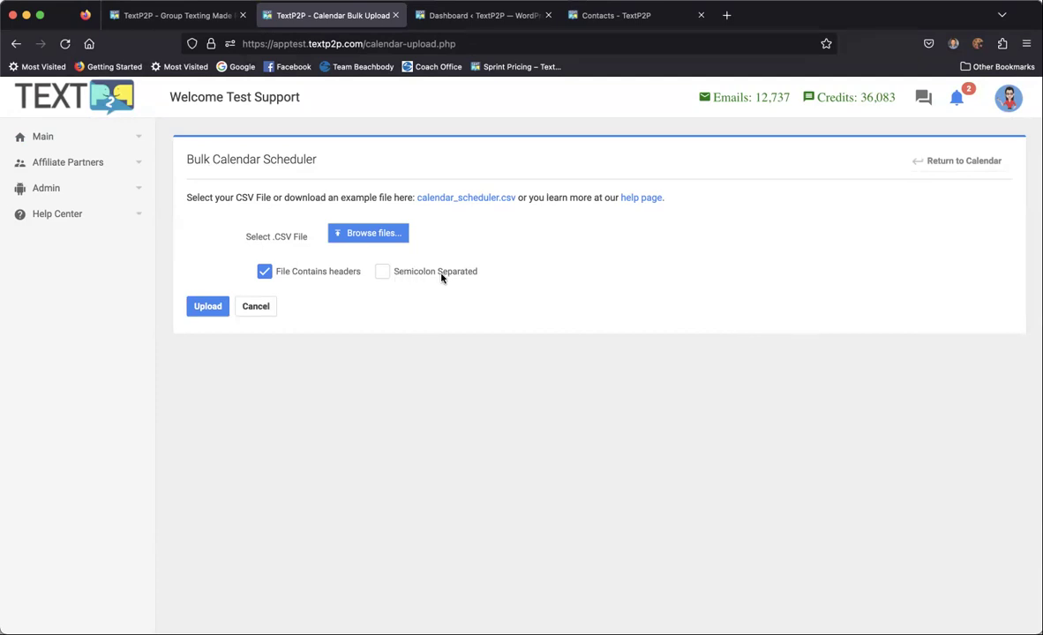
click(384, 274)
click(382, 273)
click(919, 166)
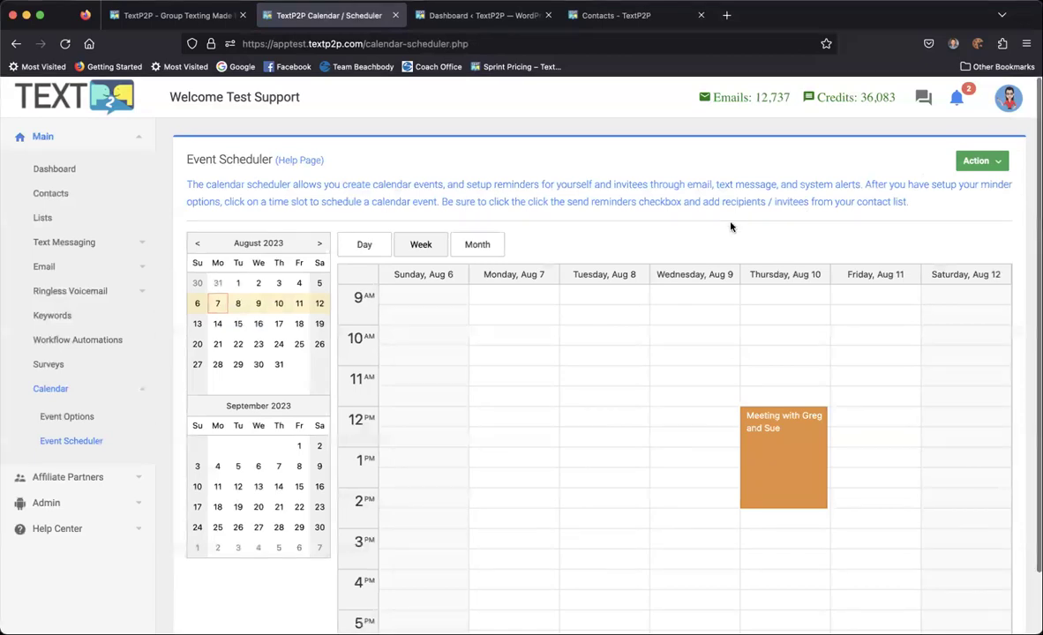
scroll(730, 225, down, 1)
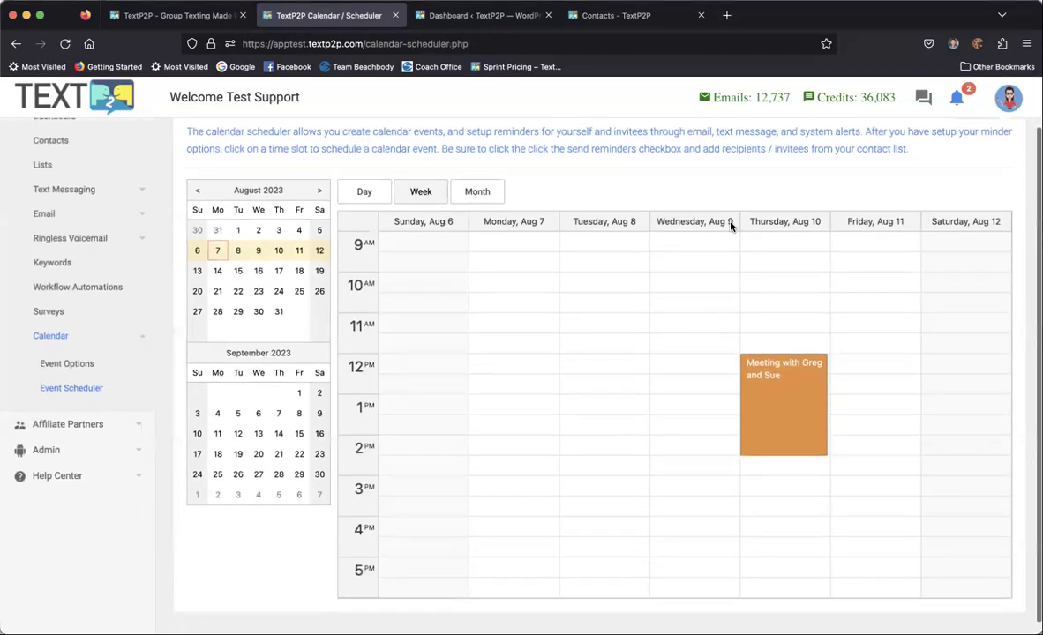
scroll(600, 394, down, 1)
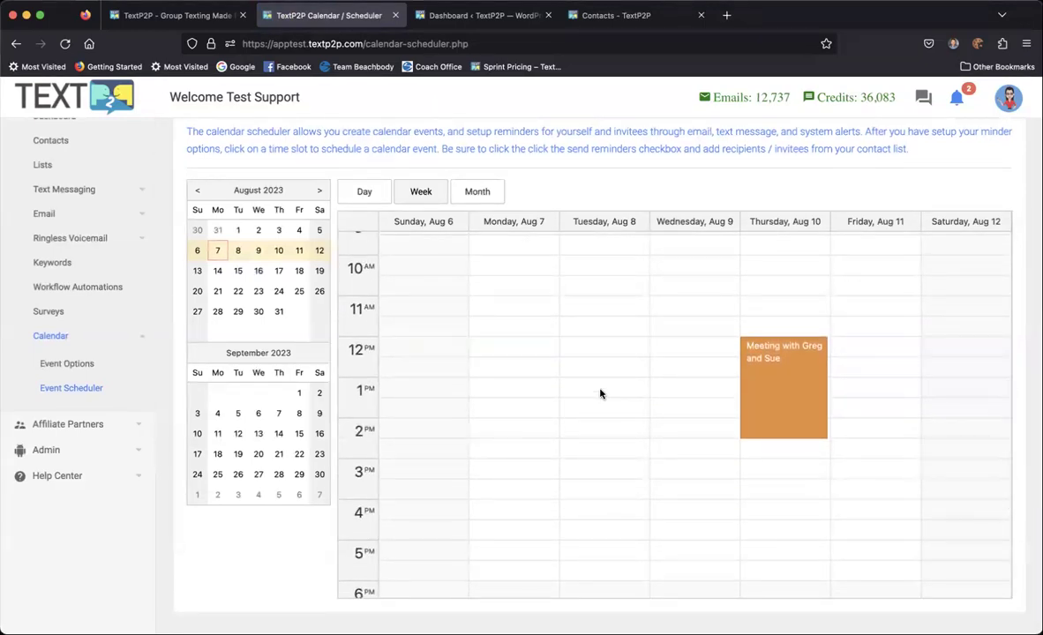
scroll(606, 189, up, 1)
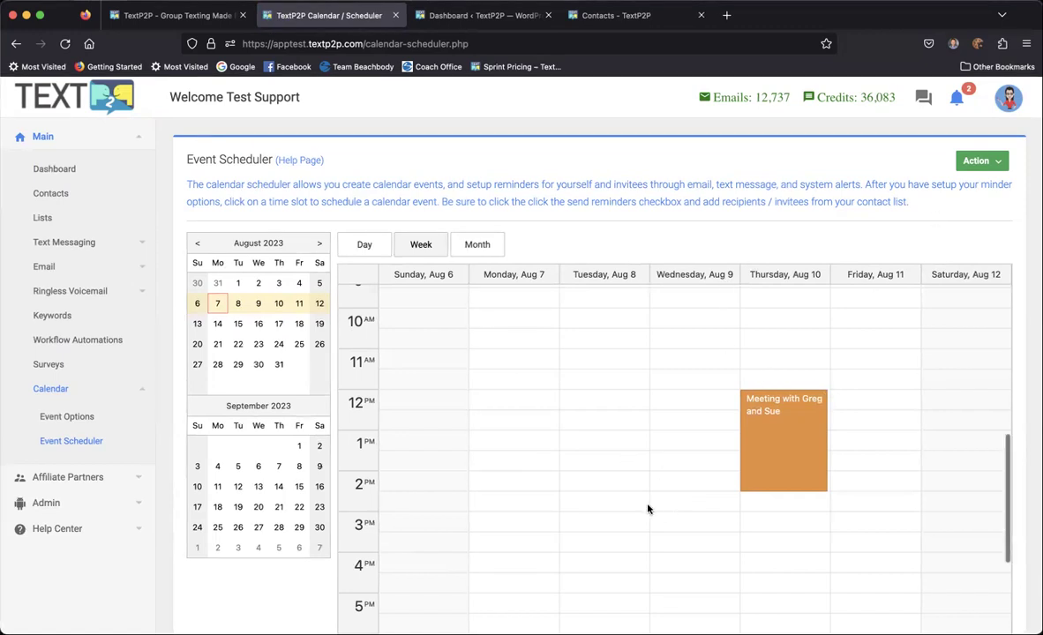
scroll(648, 509, down, 2)
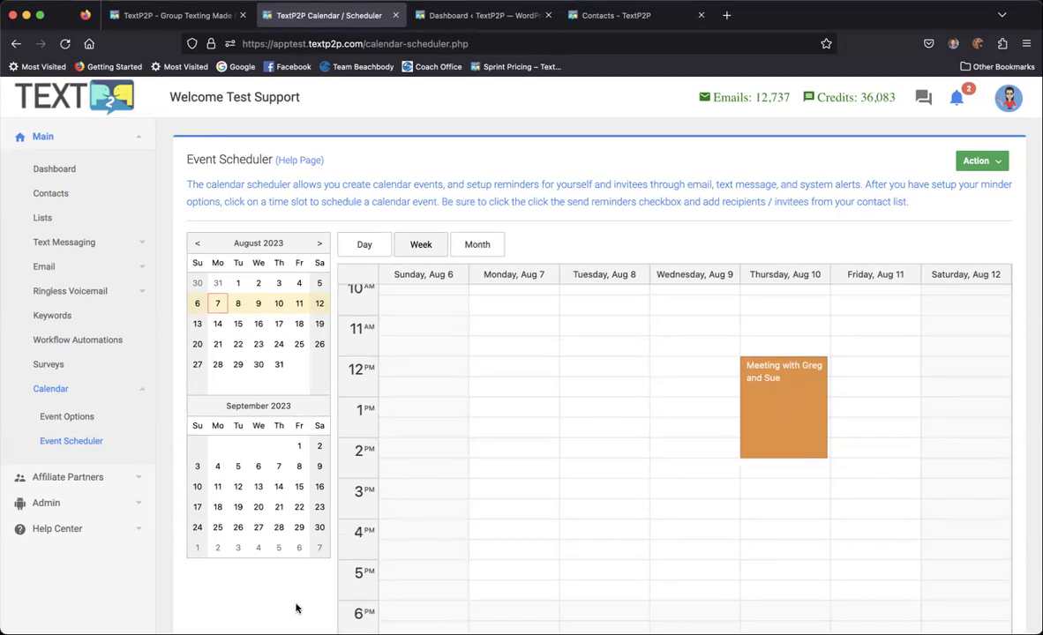
scroll(297, 609, down, 2)
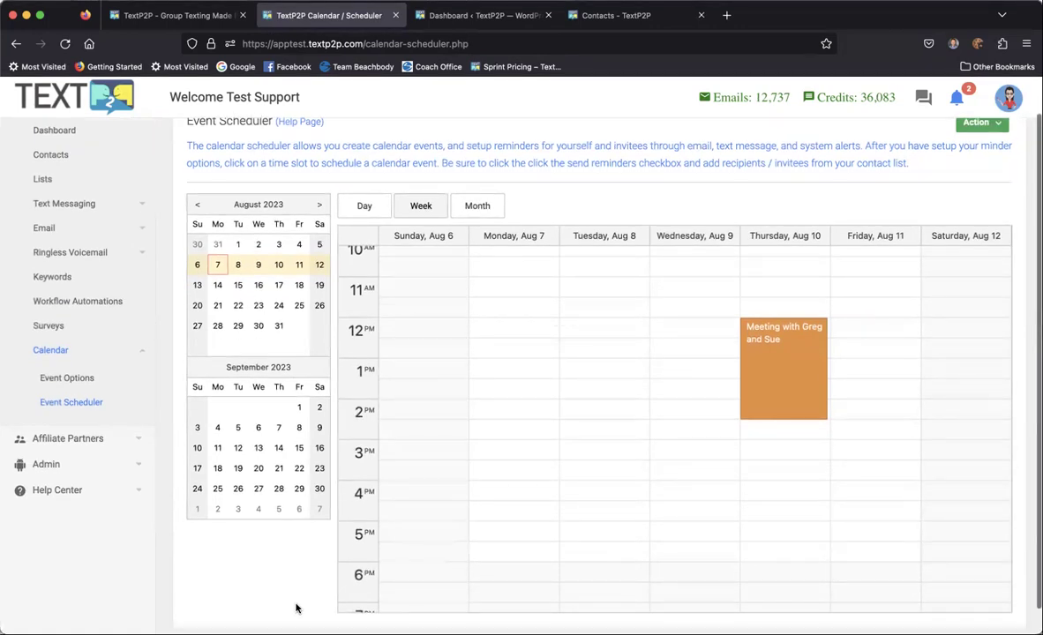